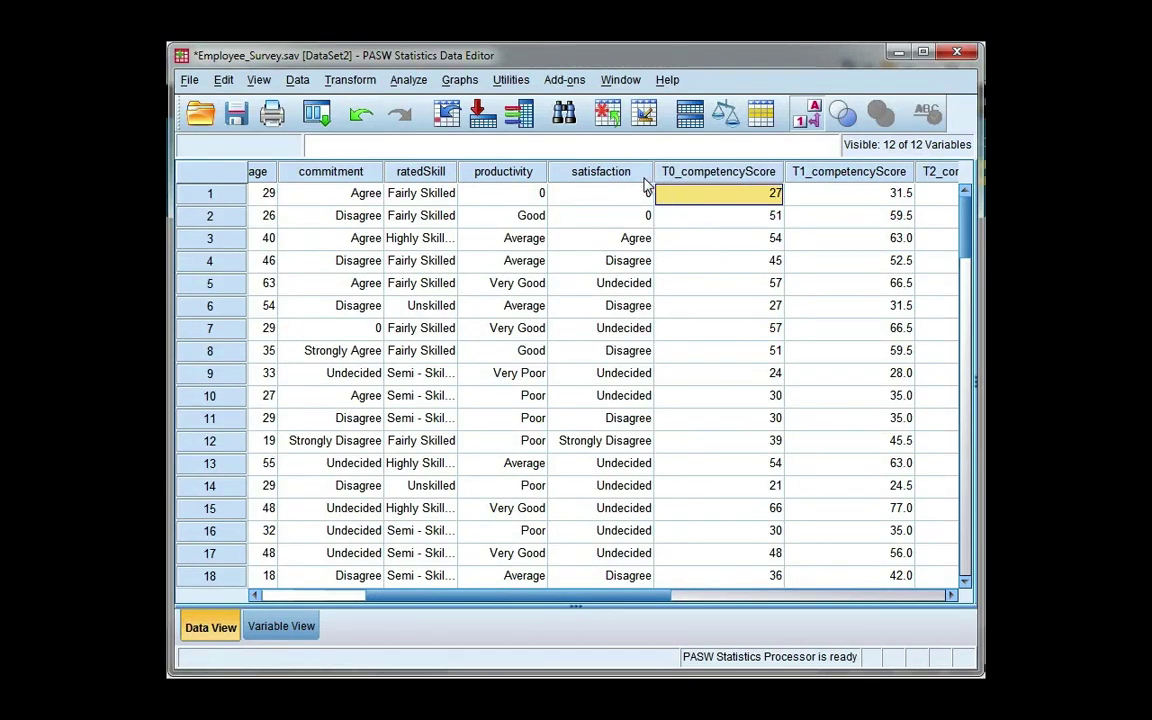
Bring up satisfaction's value labels in Variable View.
mouse_move(645, 178)
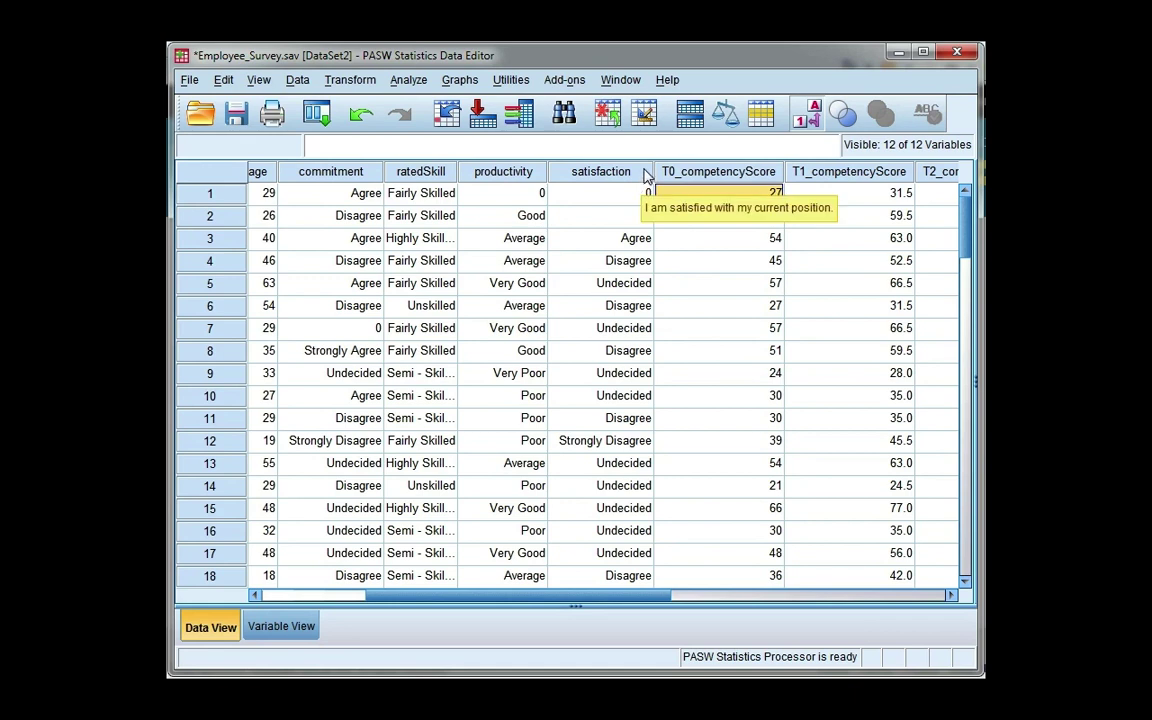
left_click(645, 175)
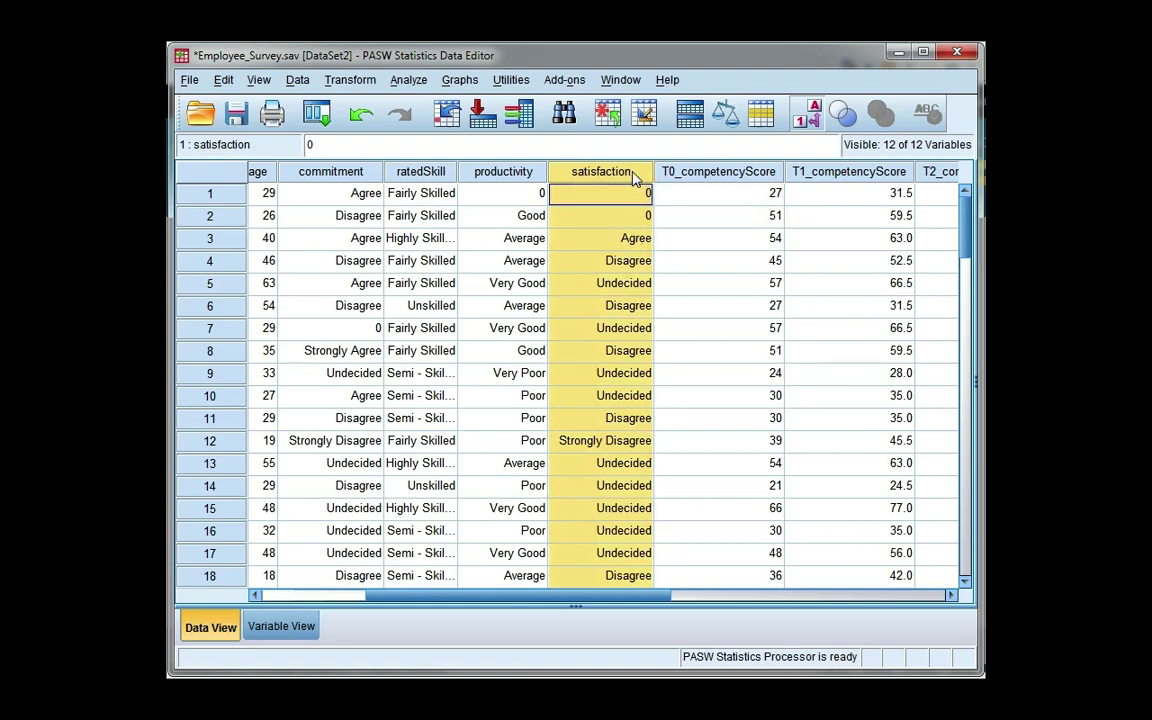
double_click(645, 175)
double_click(790, 168)
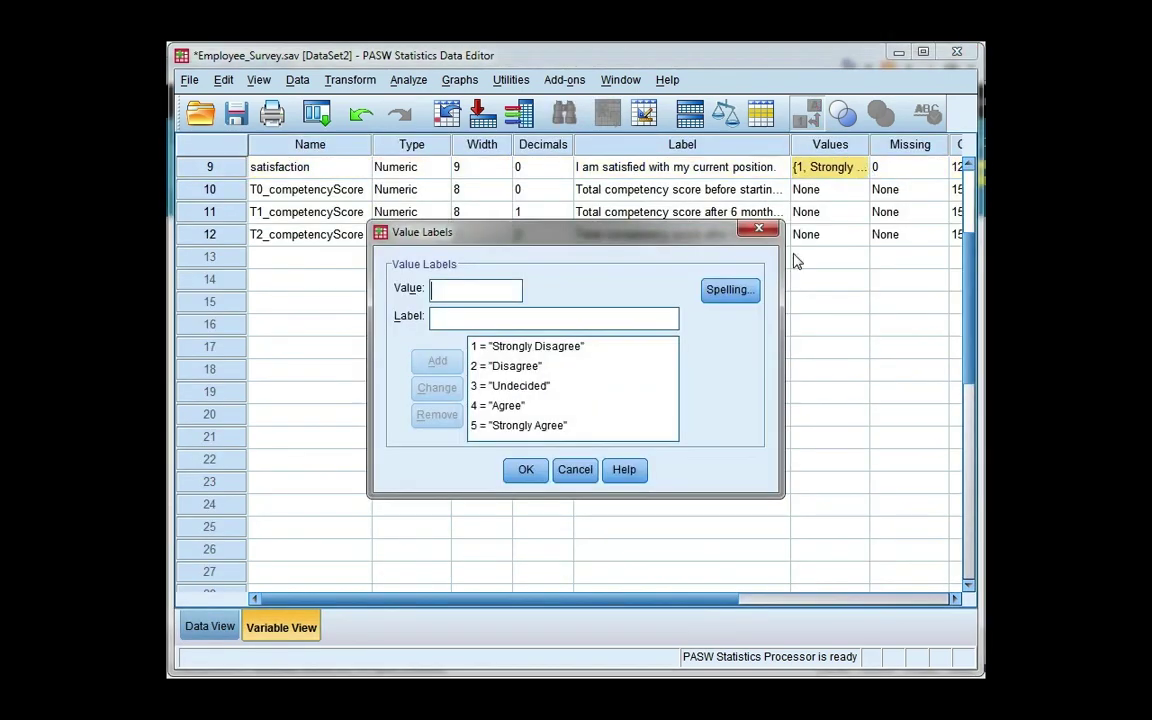
Review satisfaction's labels 1 = Strongly Disagree through 5 = Strongly Agree, closing without changes.
left_click(585, 356)
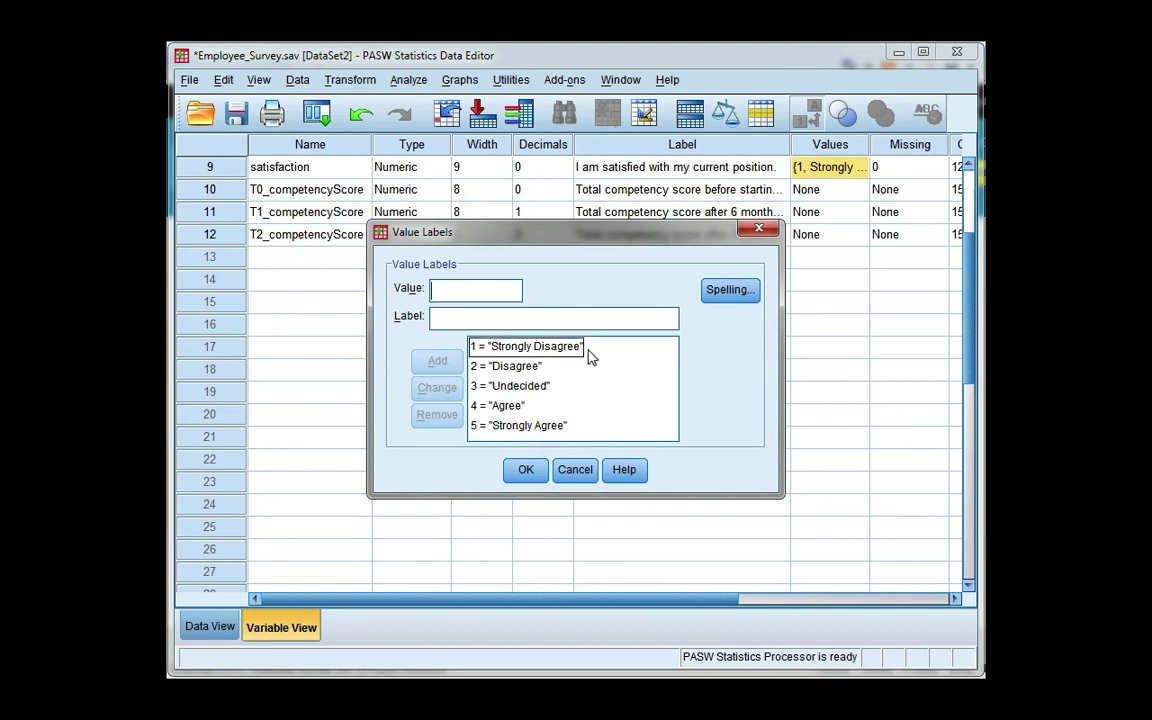
left_click(590, 365)
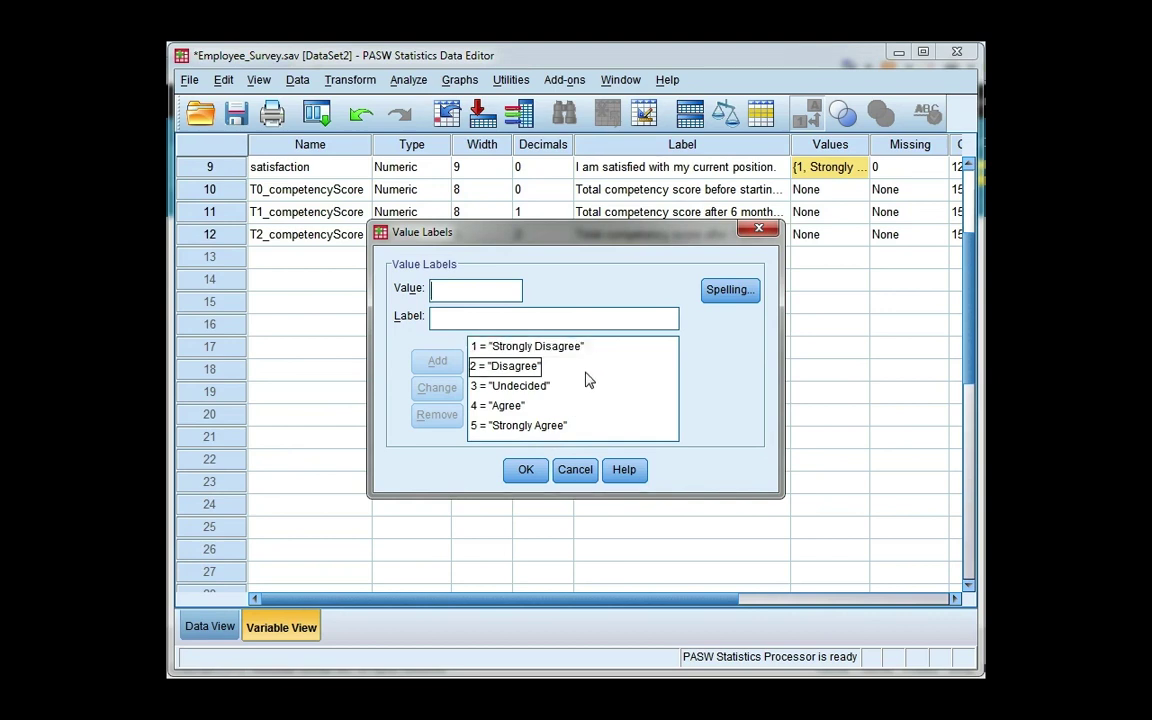
left_click(520, 348)
left_click(538, 366)
left_click(550, 388)
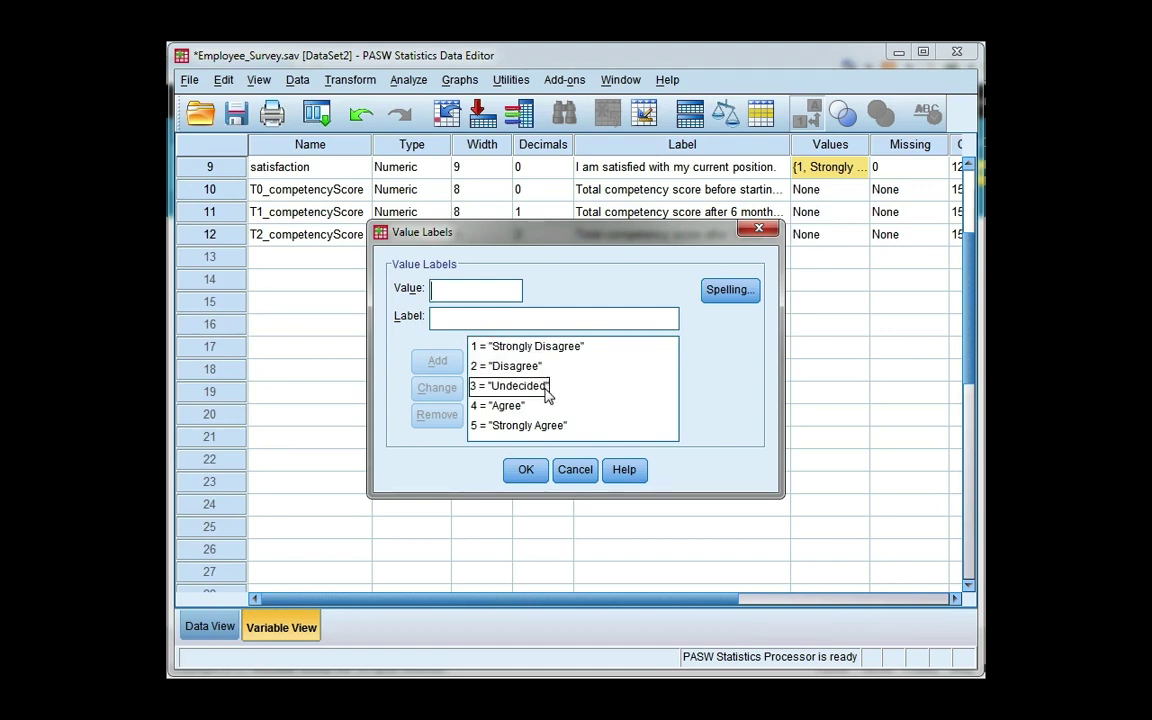
left_click(548, 407)
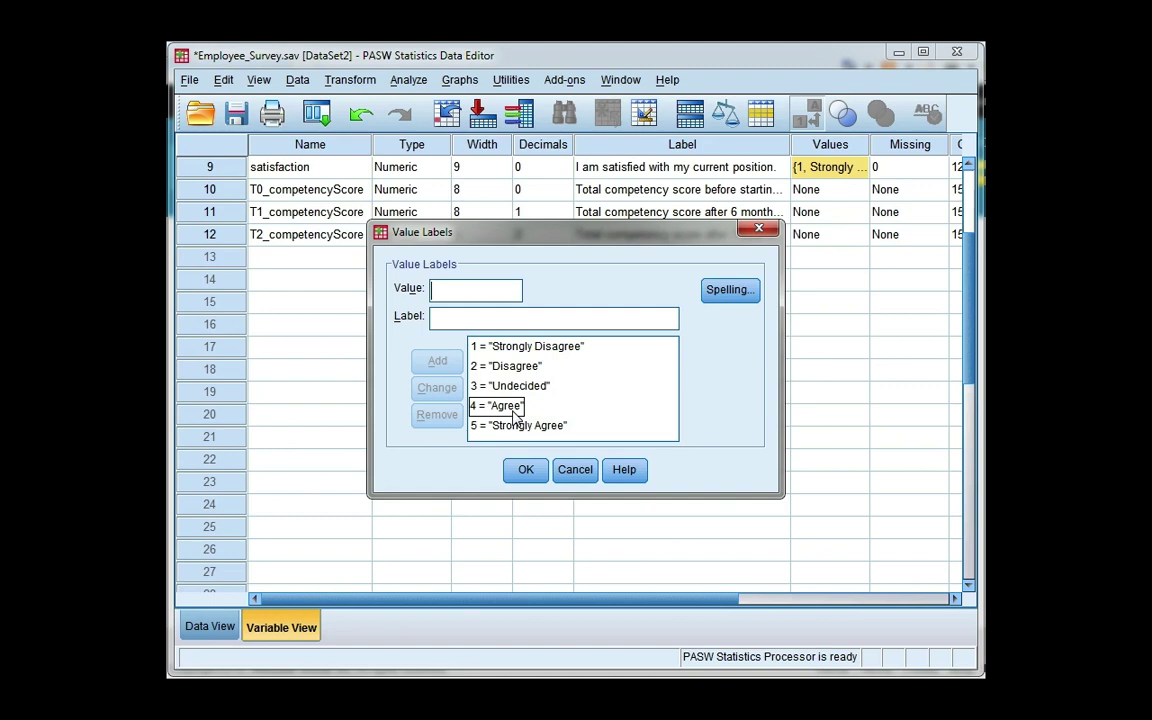
left_click(527, 425)
left_click(518, 408)
left_click(530, 346)
left_click(532, 367)
left_click(535, 347)
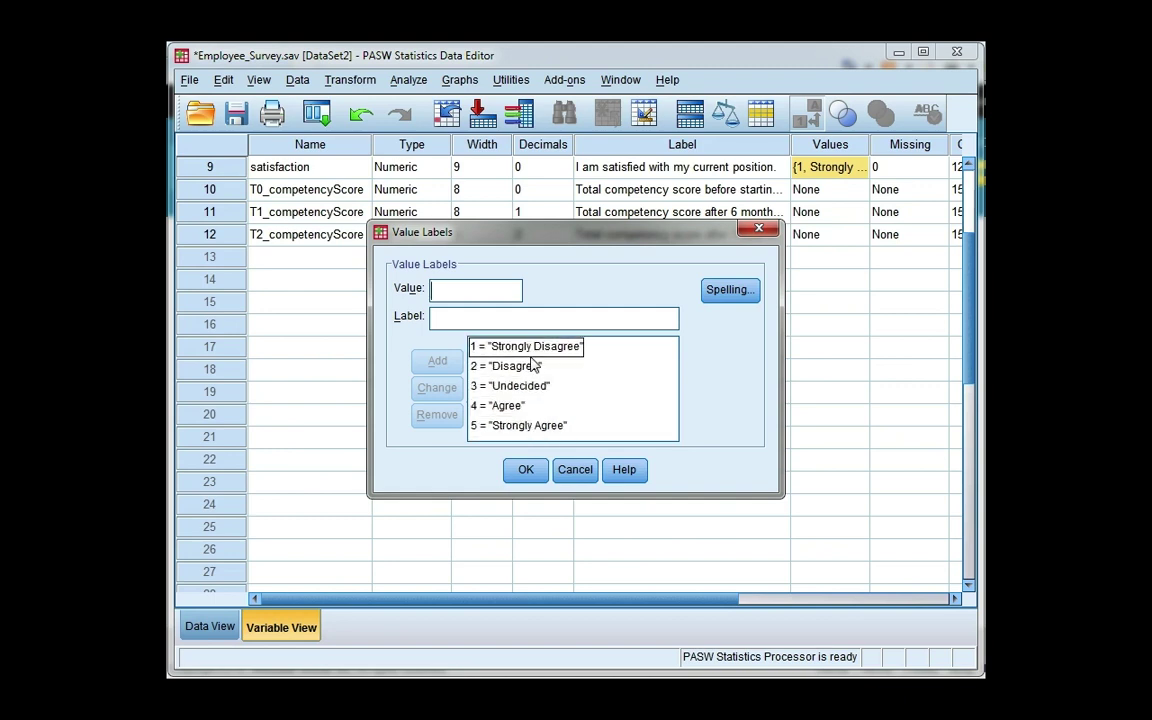
left_click(537, 386)
left_click(508, 406)
left_click(516, 427)
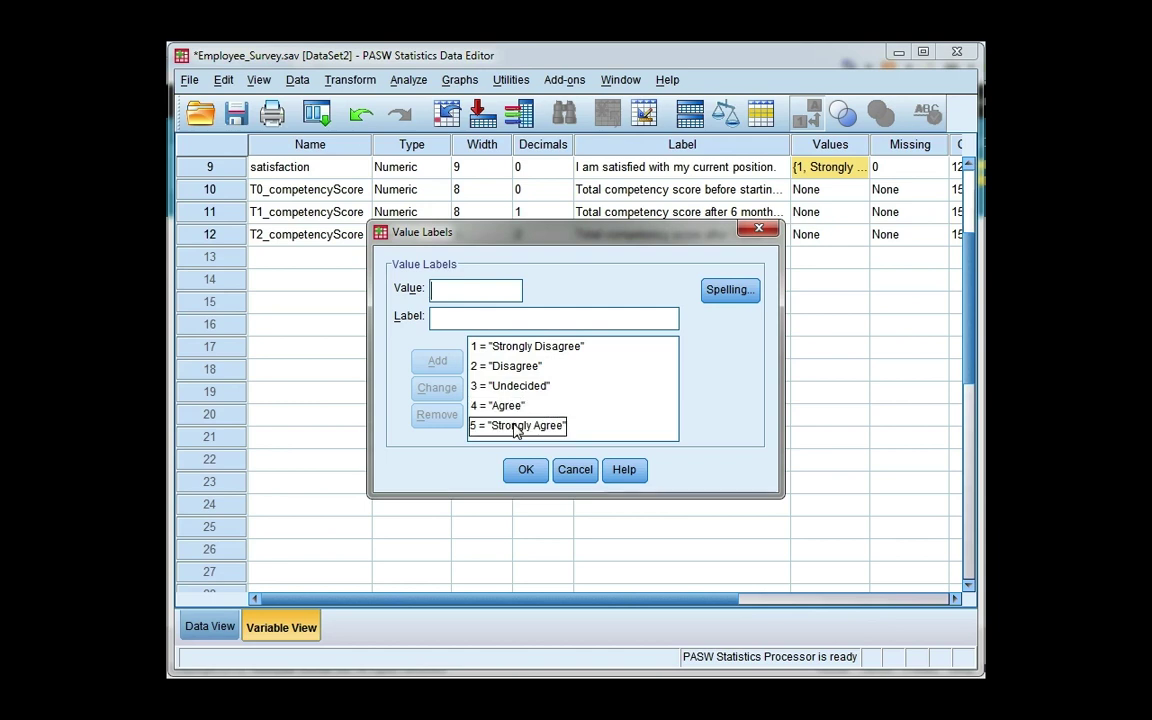
left_click(528, 472)
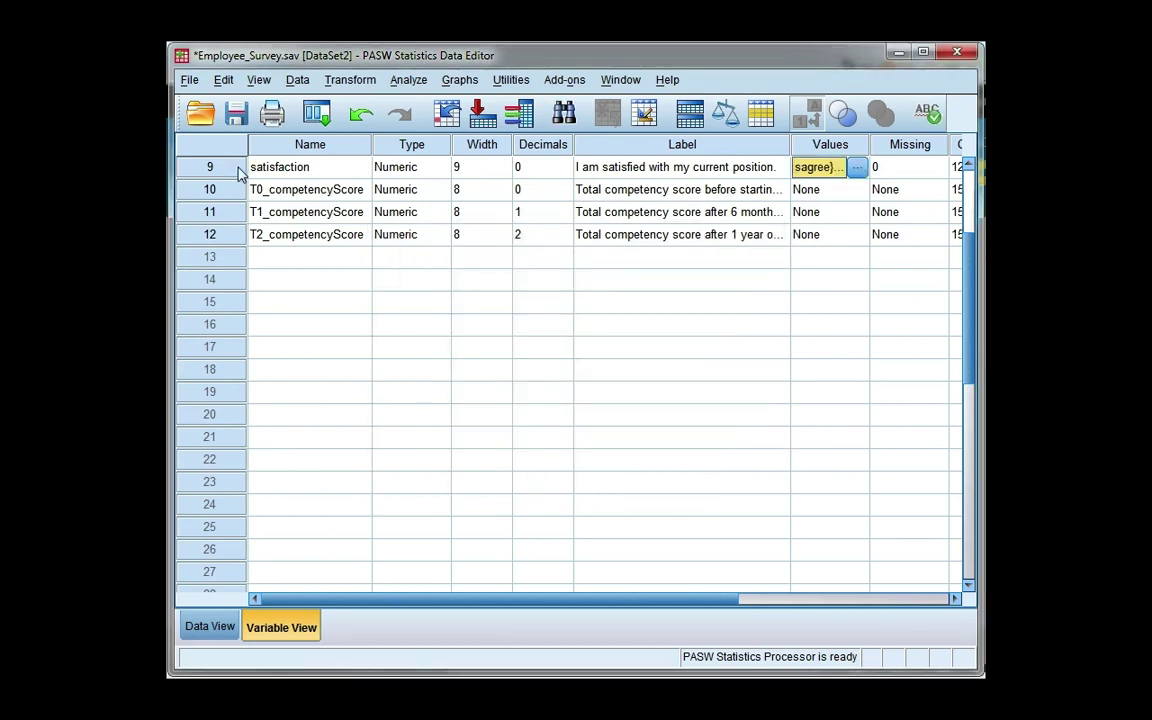
Start Recode into Different Variables with satisfaction as the input variable.
left_click(350, 81)
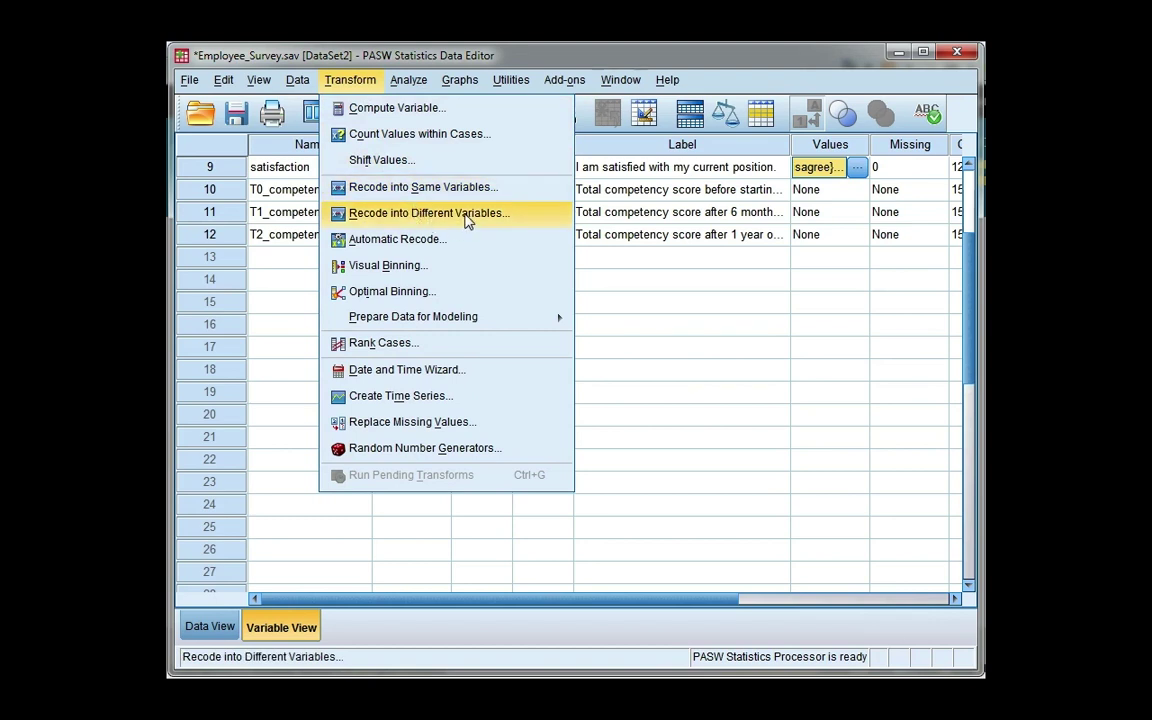
left_click(534, 219)
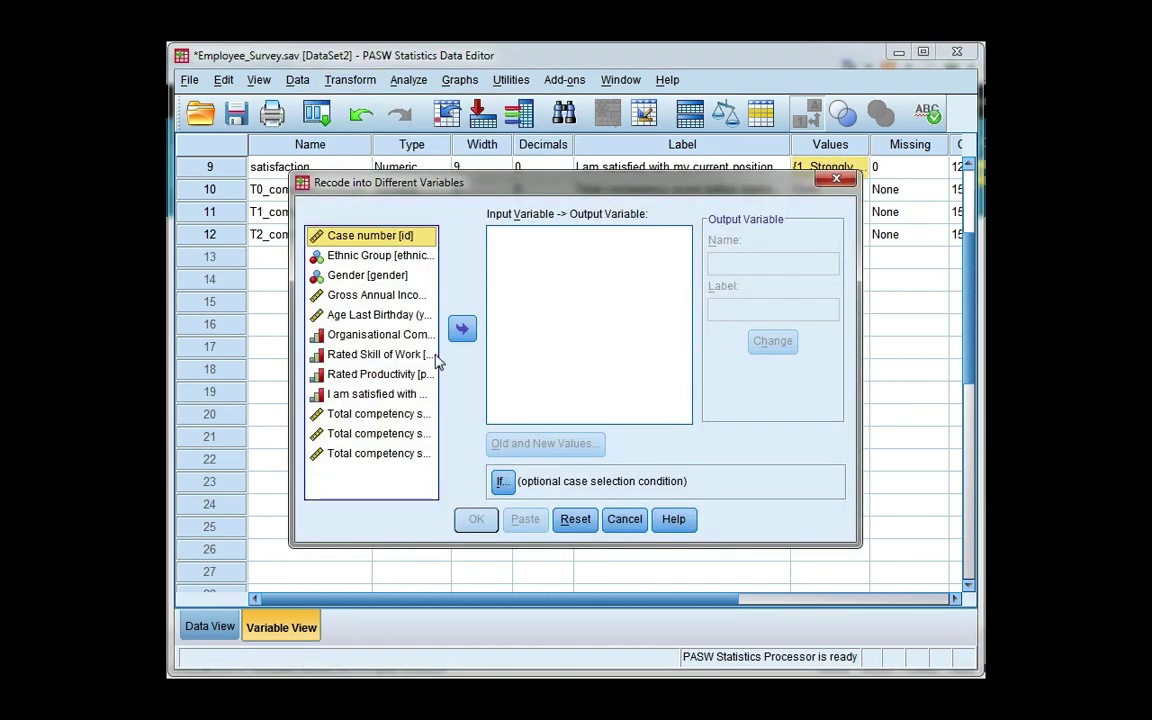
left_click(424, 393)
left_click(463, 330)
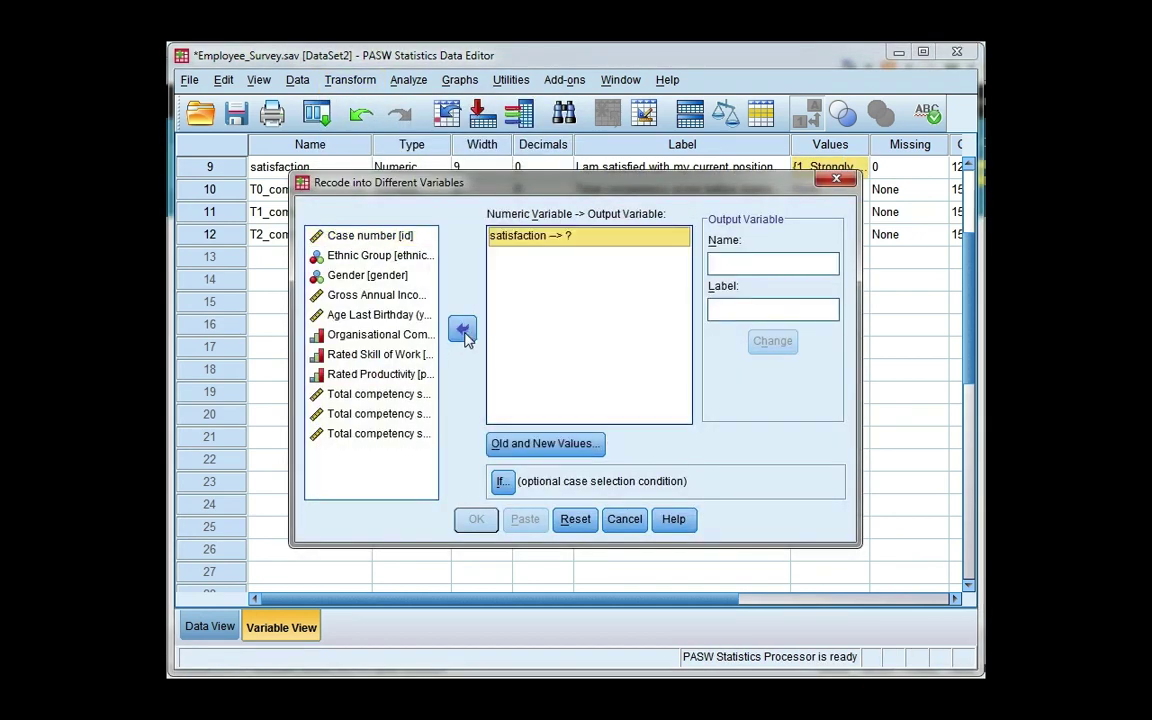
Name the output variable satisfaction_regrouped and apply it.
left_click(747, 261)
type("sati")
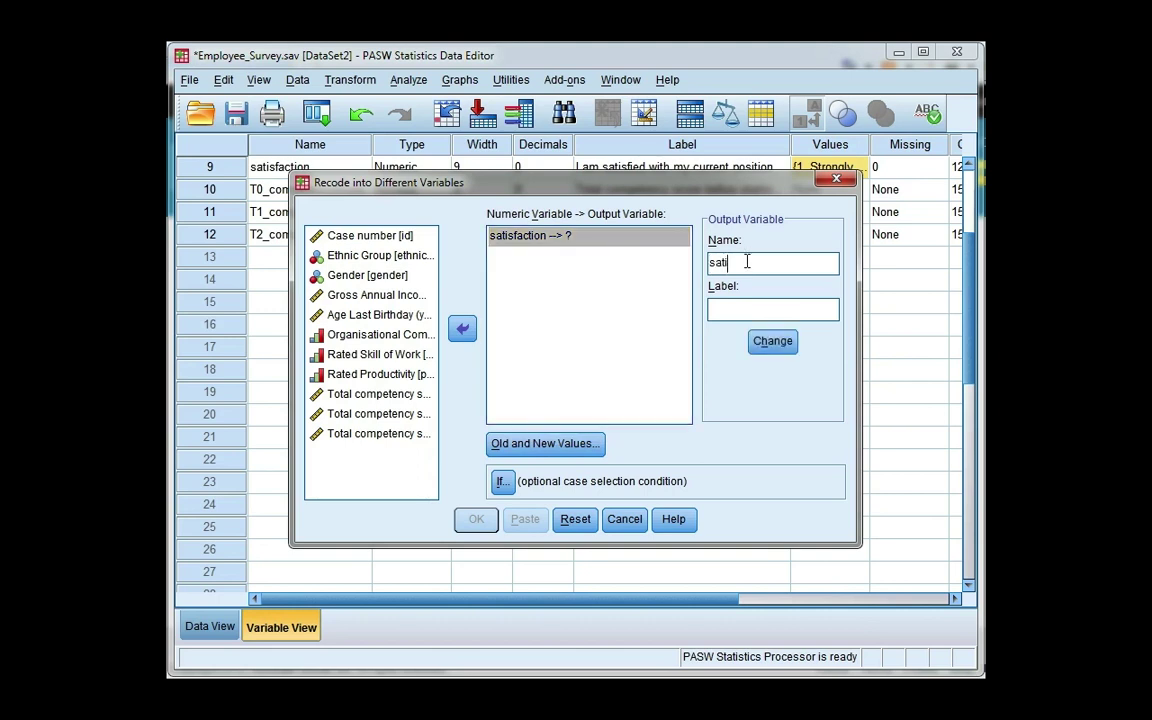
type("sfaction")
type("_regroup")
type("s")
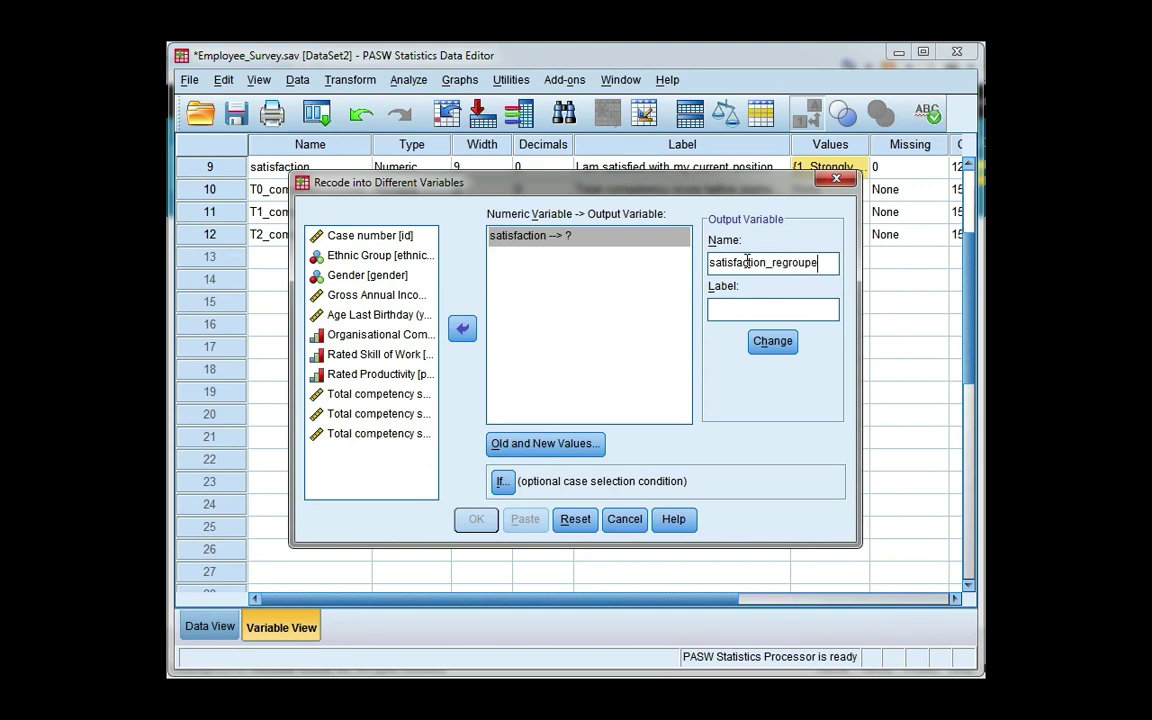
key("BackSpace")
type("ed")
left_click(775, 343)
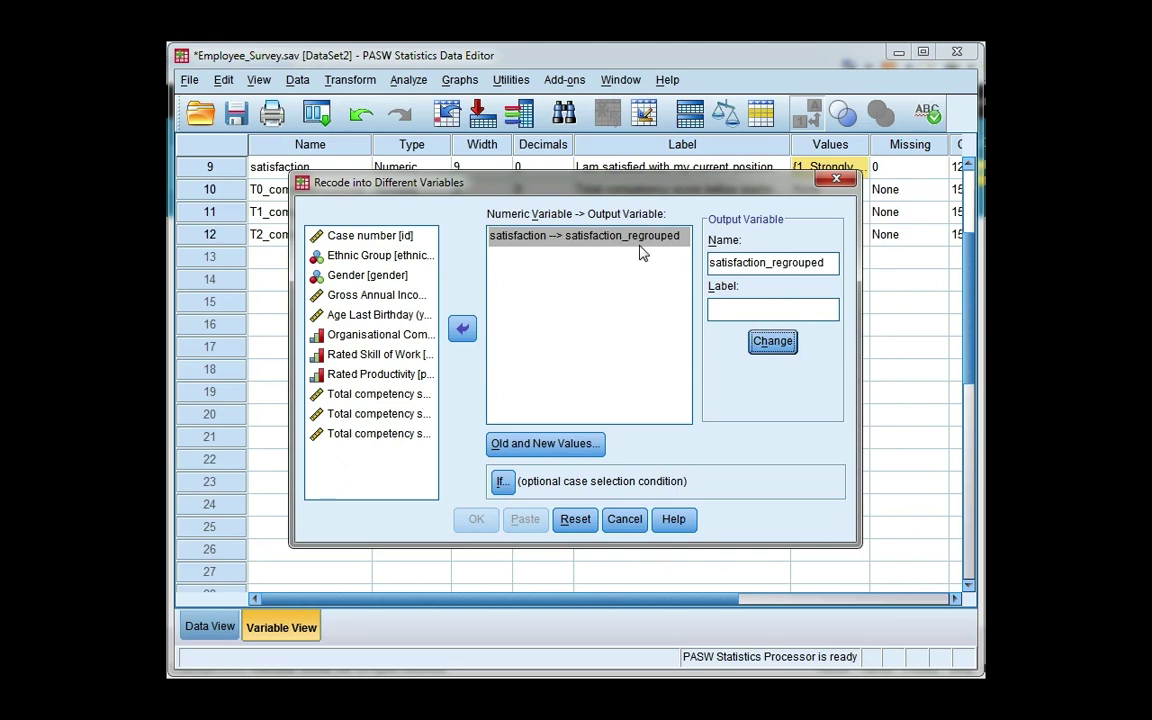
In Old and New Values, map old values 1 and 2 to new value 1.
left_click(598, 450)
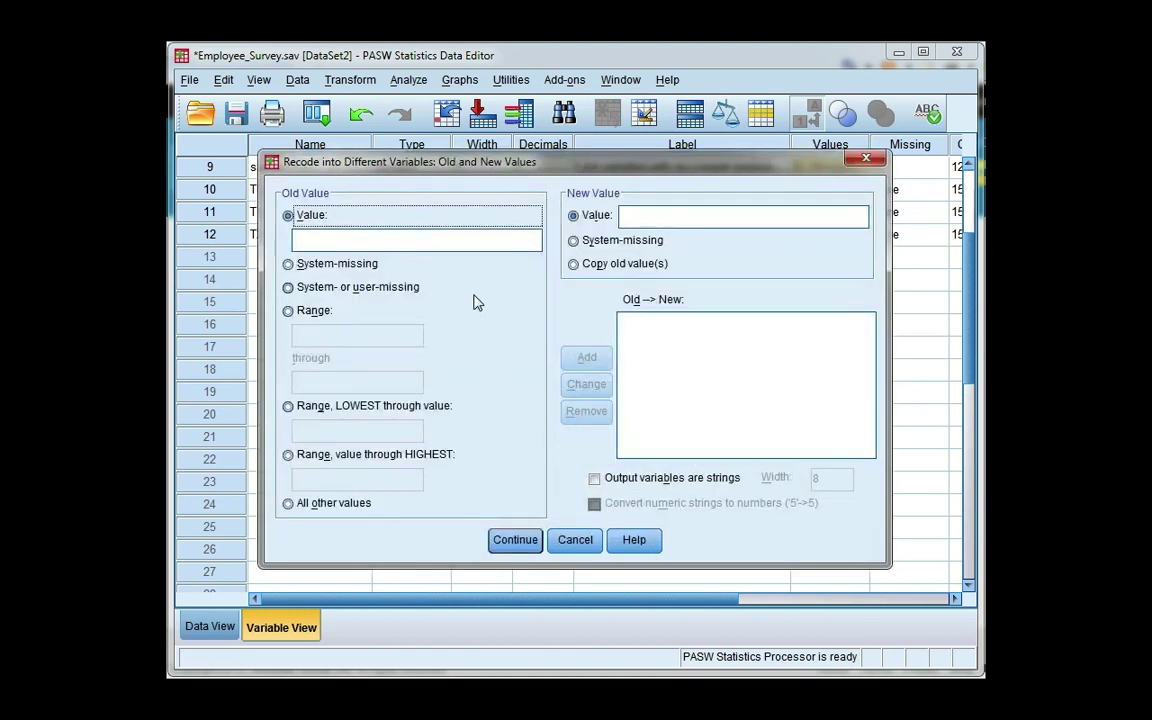
left_click(483, 244)
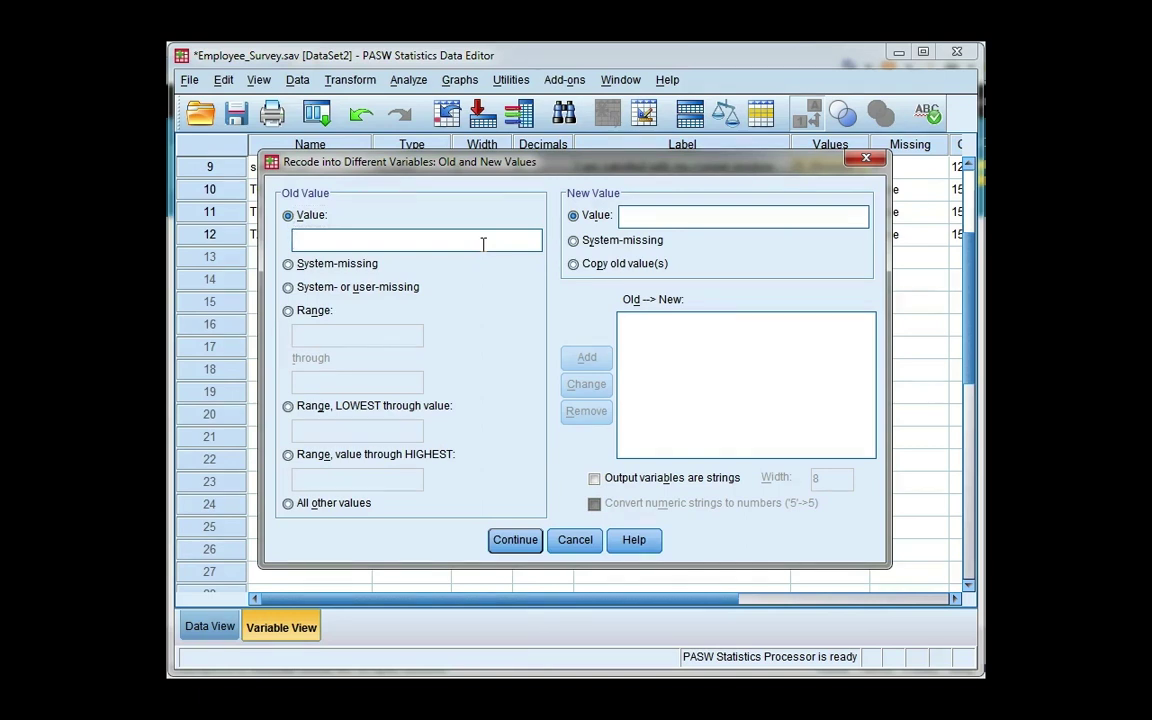
type("1")
left_click(632, 218)
type("1")
left_click(588, 358)
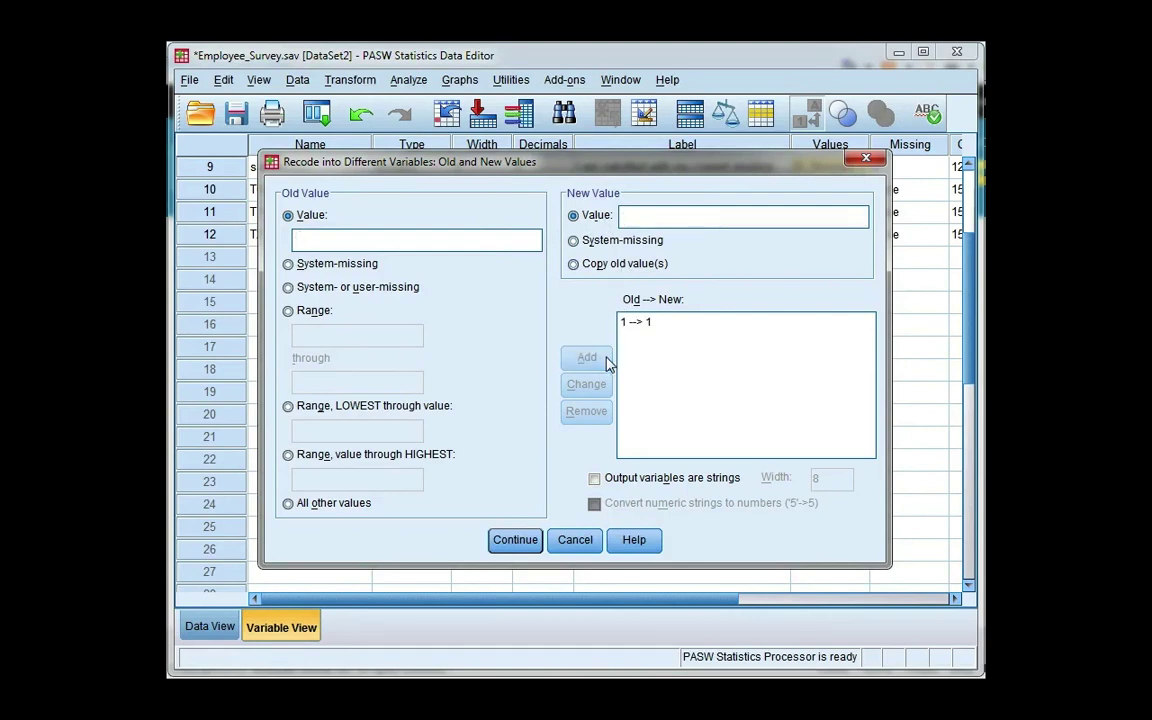
left_click(524, 242)
type("2")
left_click(624, 218)
type("1")
left_click(587, 358)
Map old value 3 to new value 2.
type("3")
left_click(630, 216)
type("2")
left_click(601, 362)
Map old values 4 and 5 to new value 3, then confirm and run the recode.
type("4")
left_click(636, 215)
type("3")
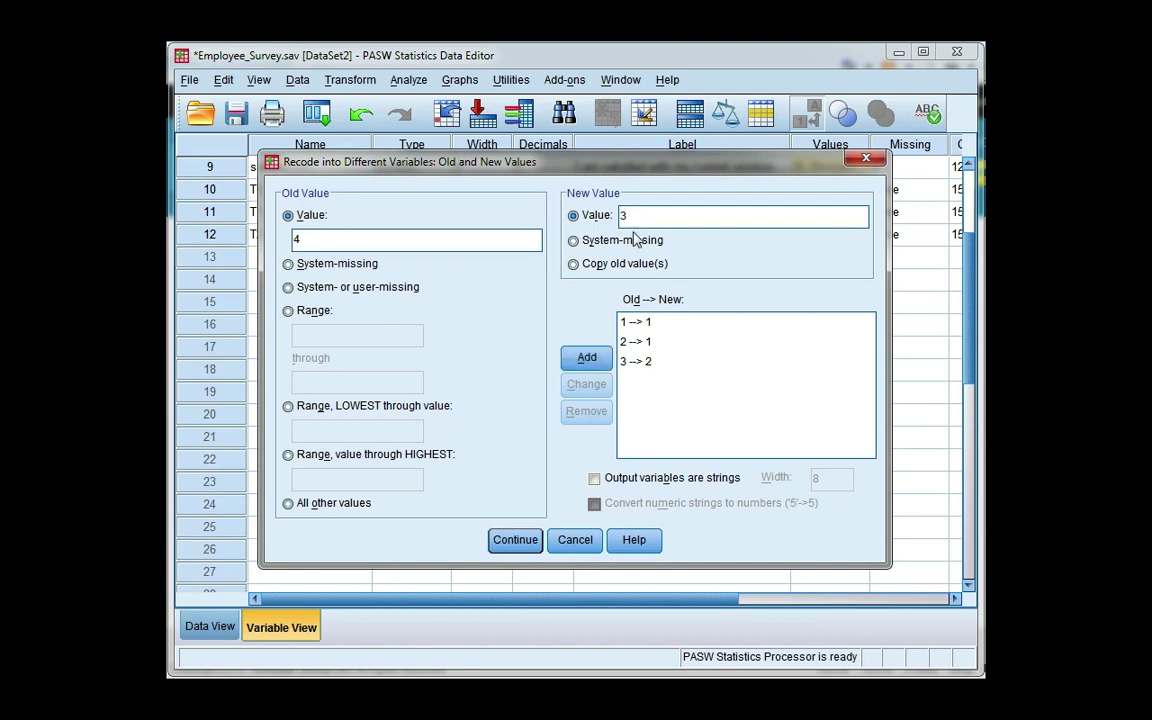
left_click(608, 362)
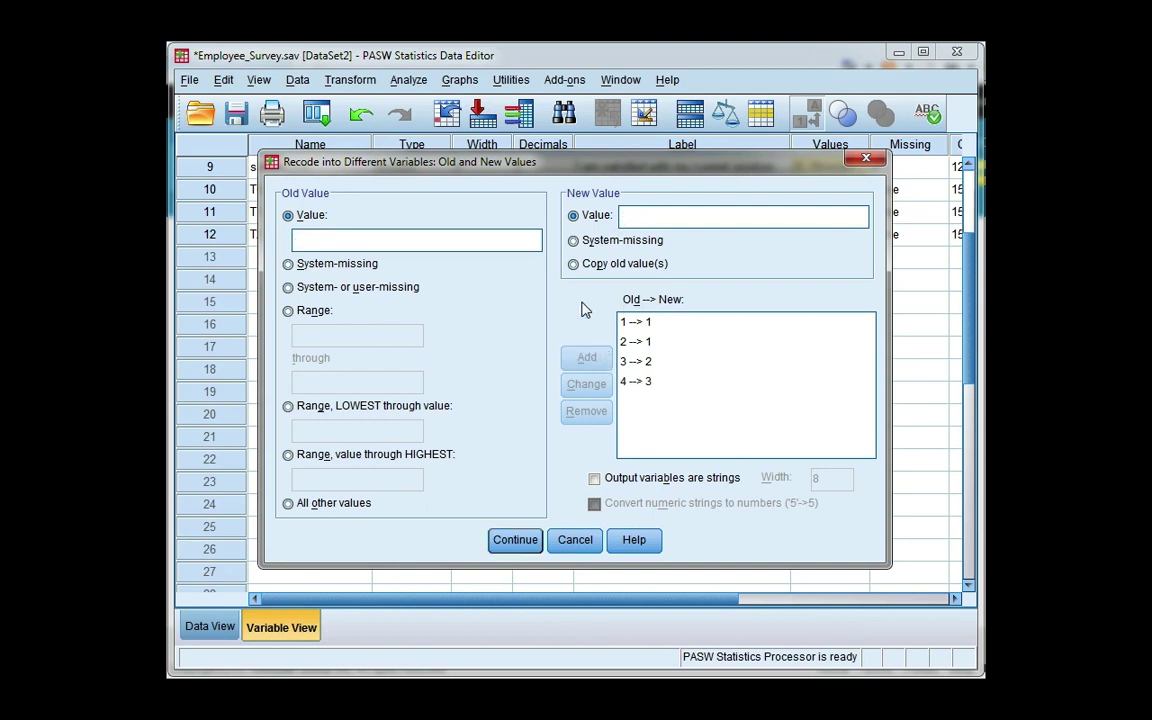
left_click(533, 244)
type("5")
left_click(641, 215)
type("3")
left_click(607, 364)
left_click(515, 545)
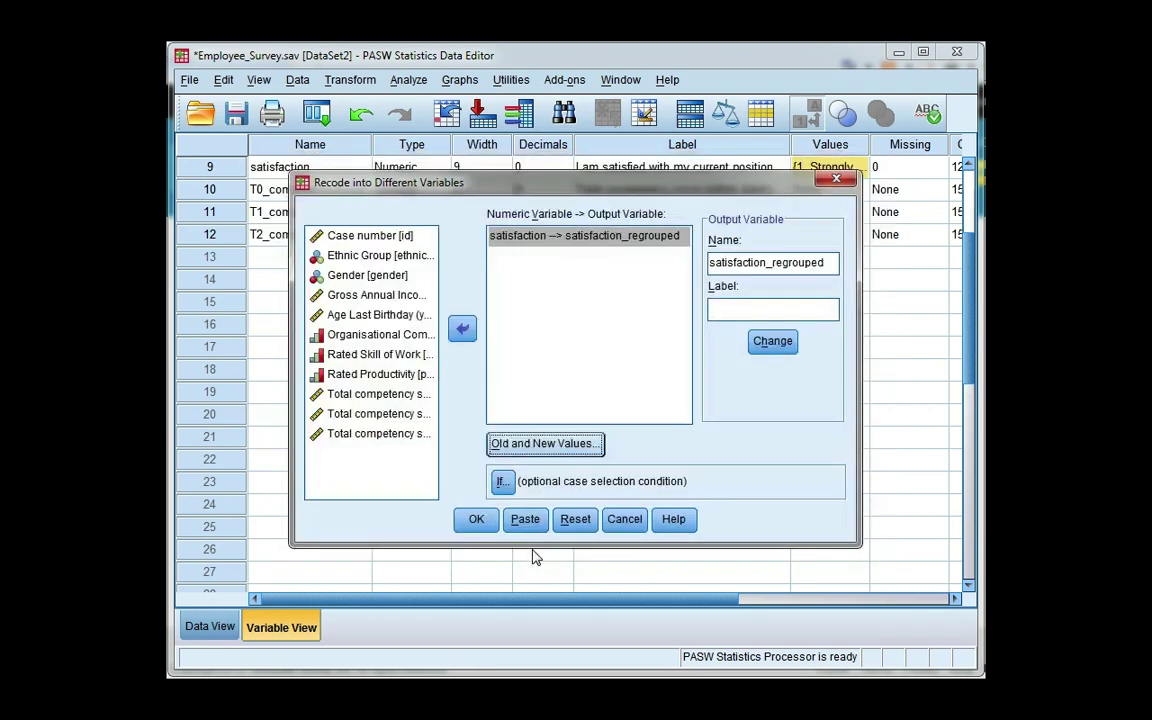
left_click(476, 519)
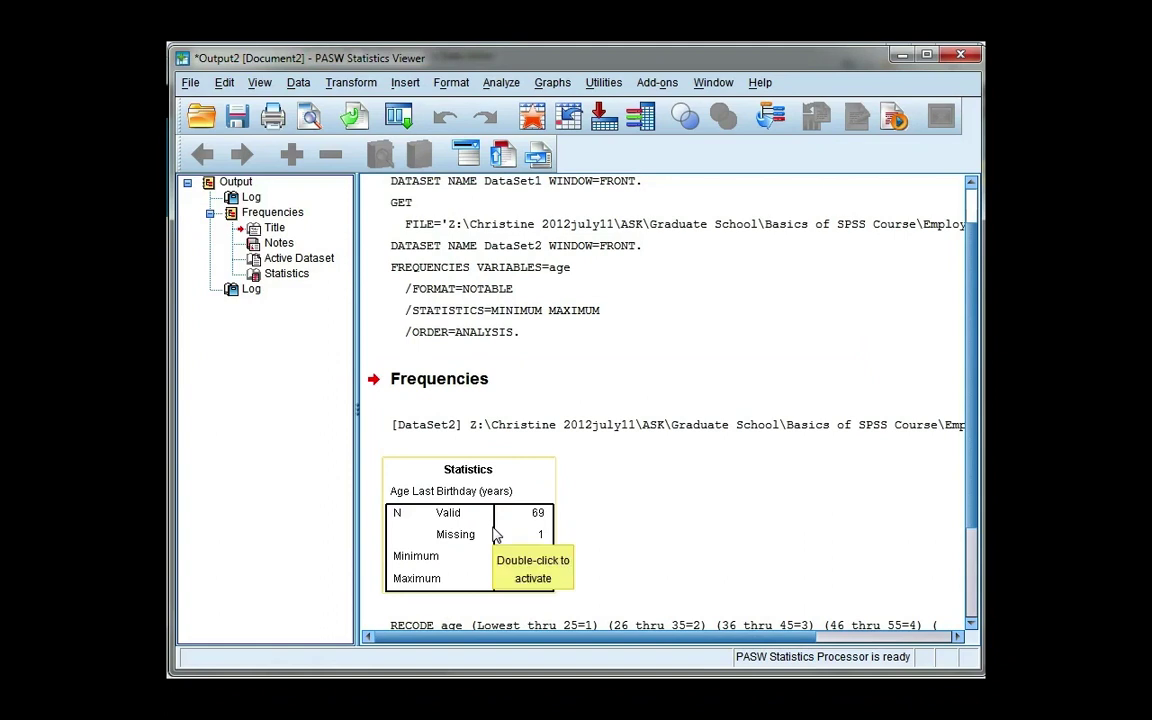
Set satisfaction_regrouped to 0 decimals and label it 'Satisfaction with 3 groups'.
key("alt+Tab")
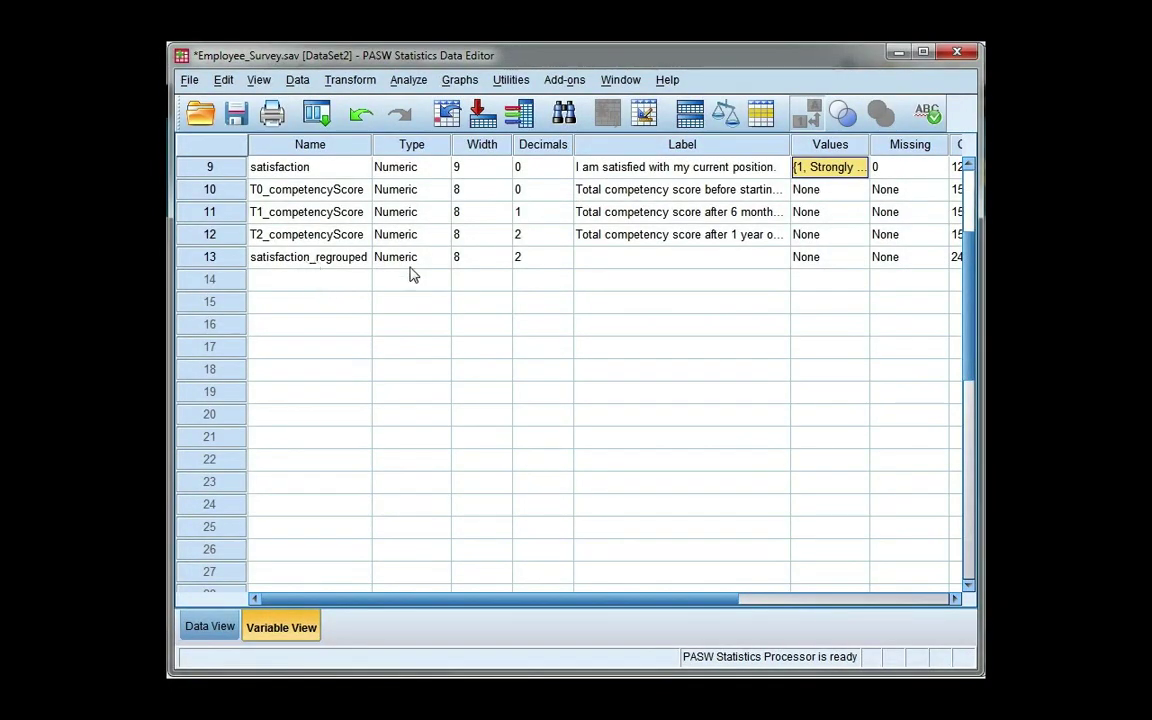
left_click(568, 263)
left_click(566, 262)
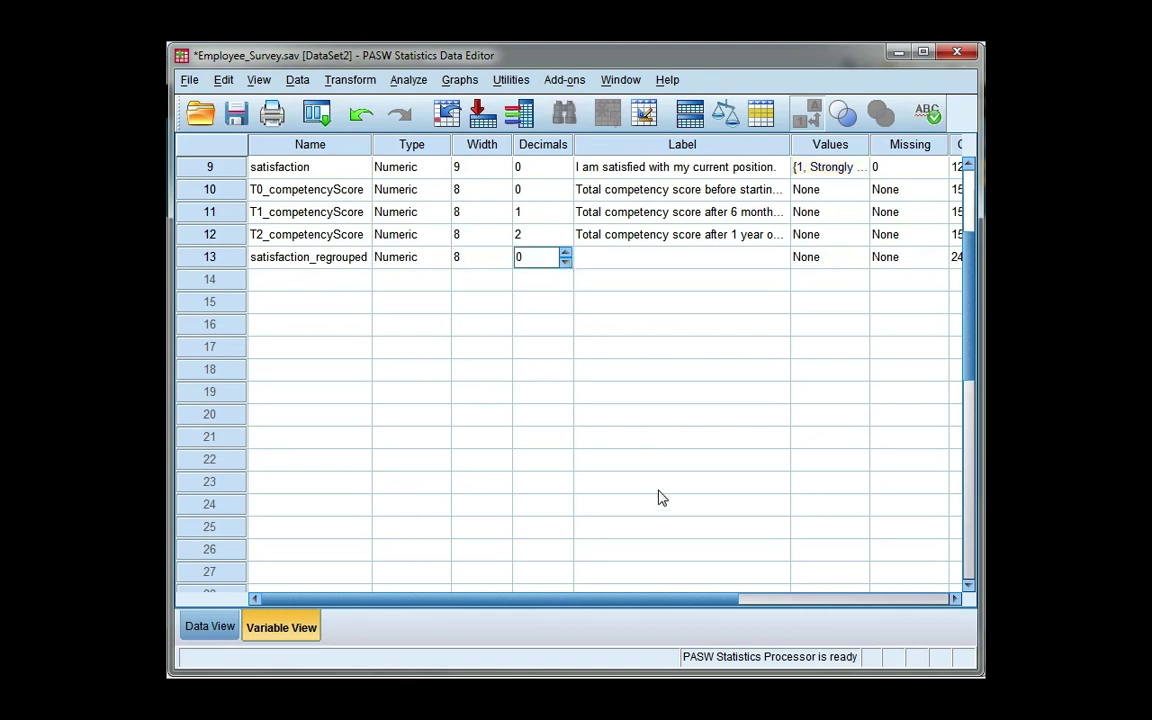
left_click(672, 261)
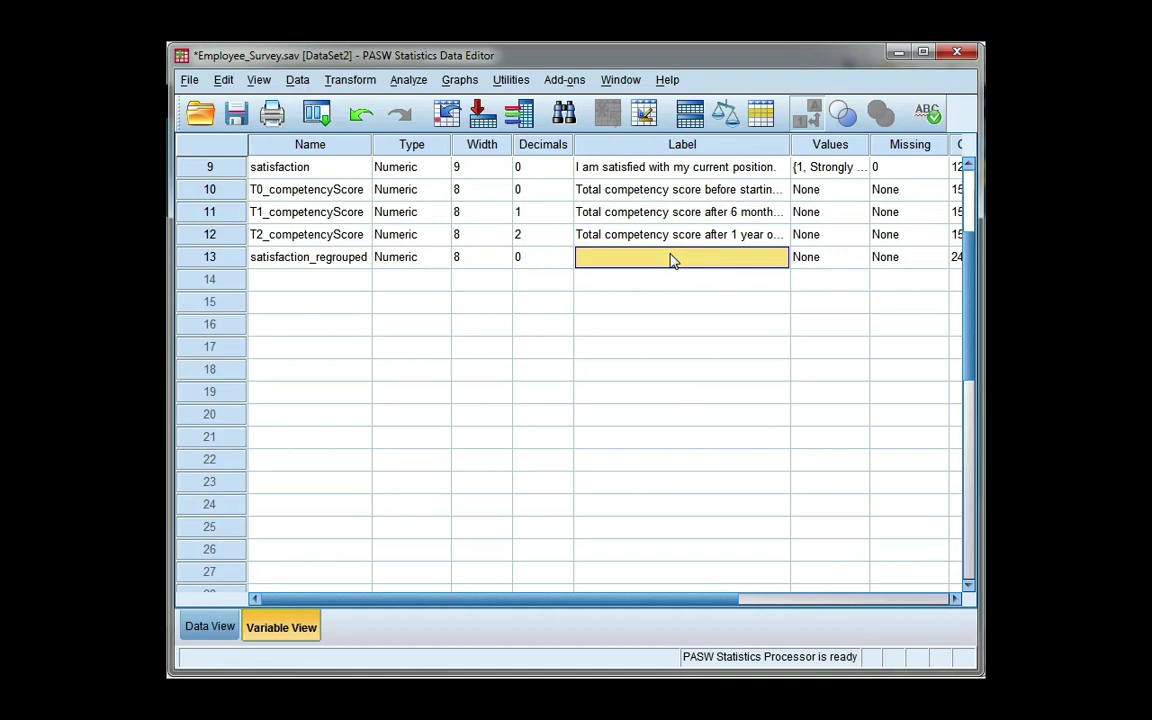
type("Sat")
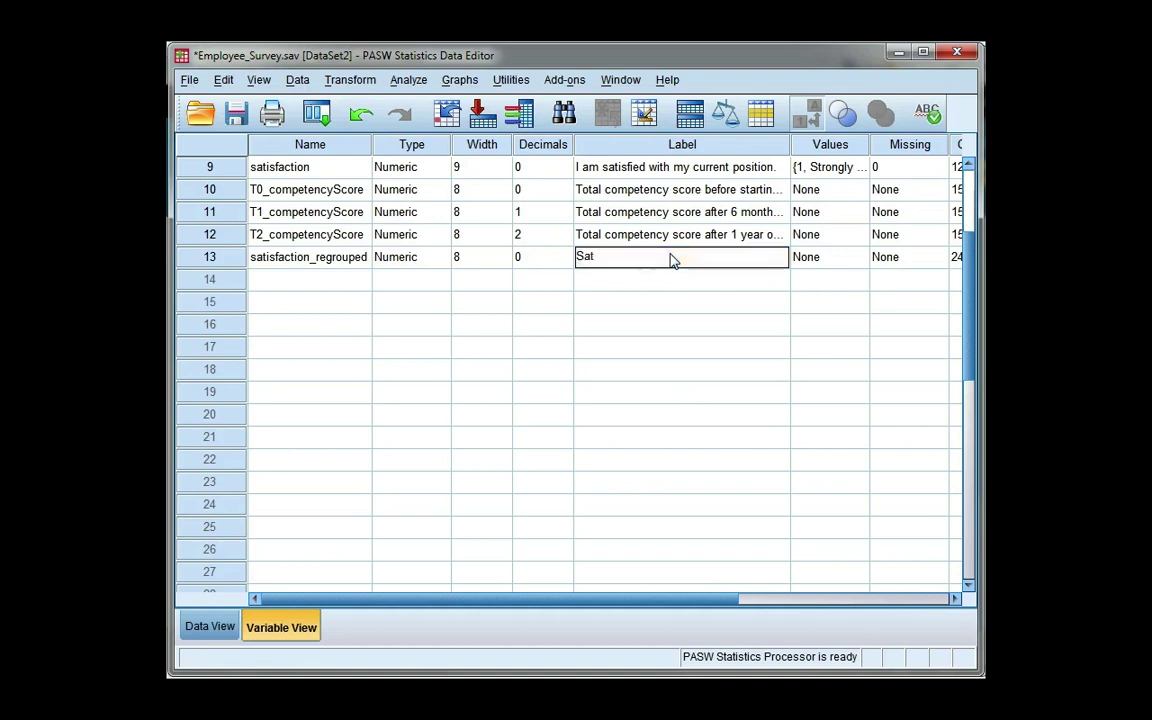
type("isfaction with 3 groups")
Add value labels 1 = 'Disagree or Strongly Disagree' and 2 = 'Undecided'.
left_click(863, 258)
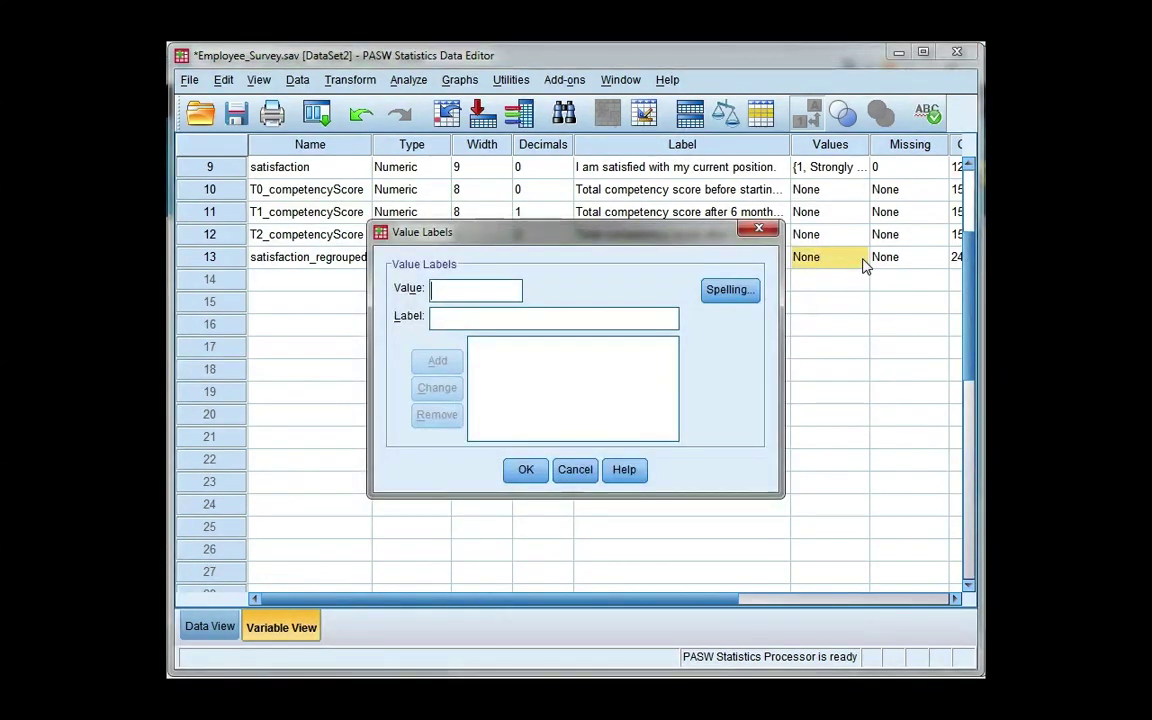
type("1")
left_click(669, 319)
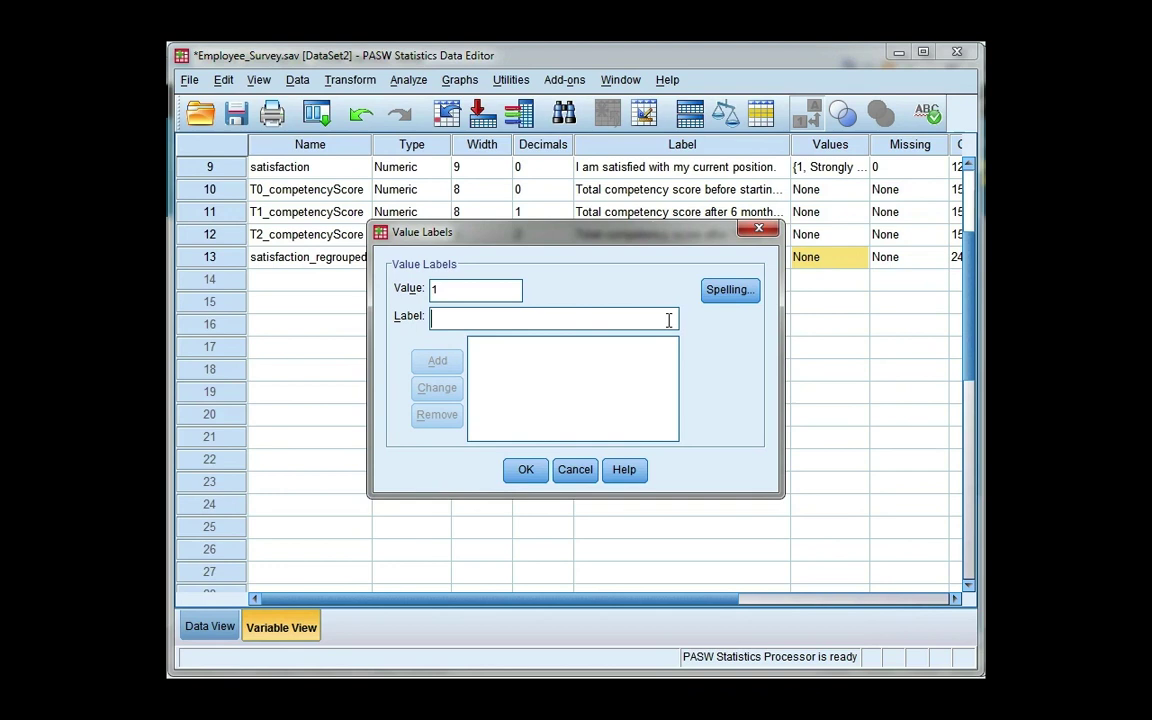
type("Disagree")
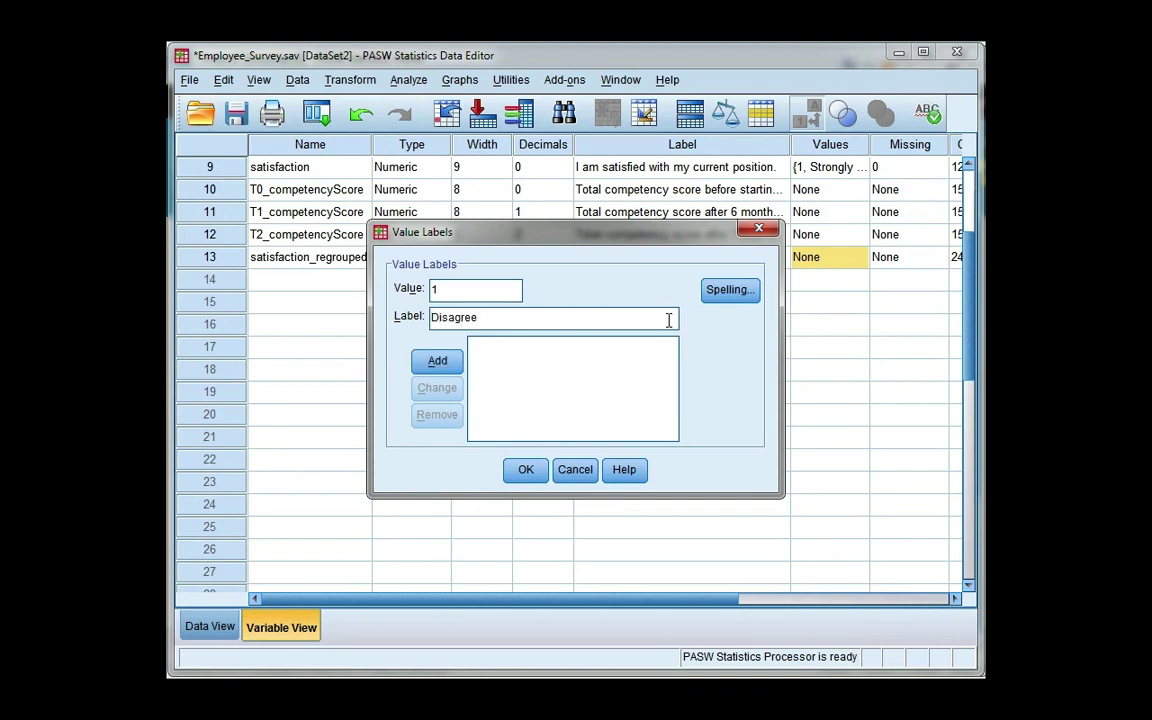
type(" or Strongly Disagree")
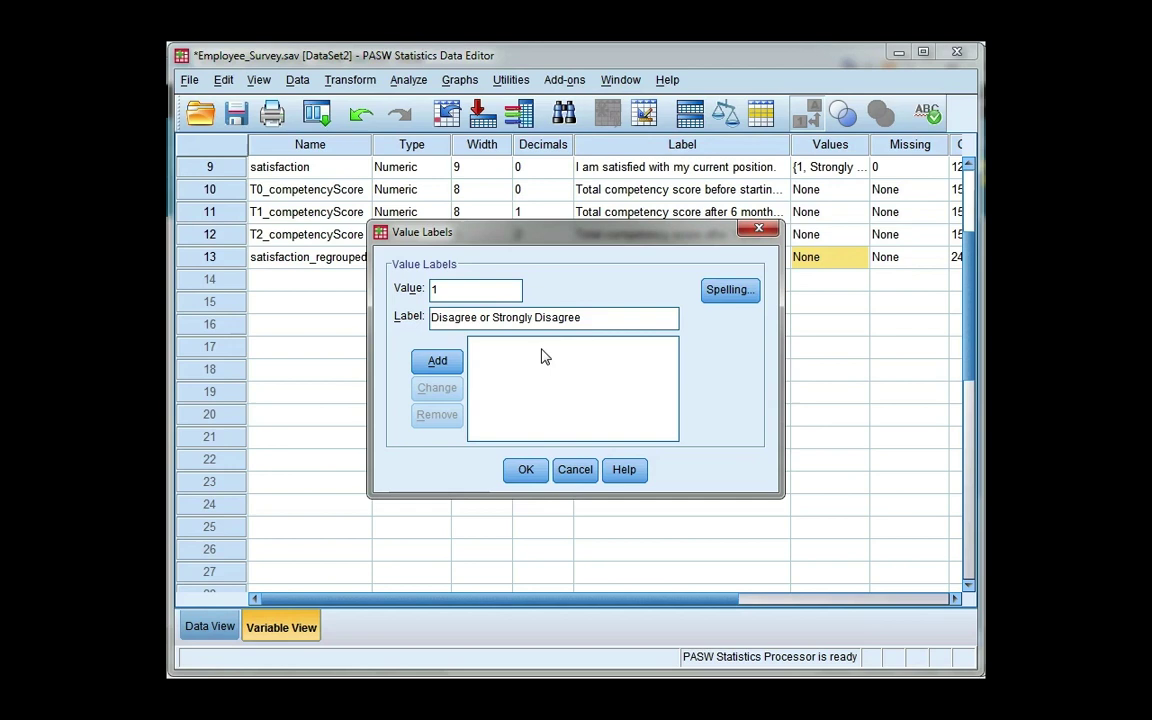
left_click(457, 368)
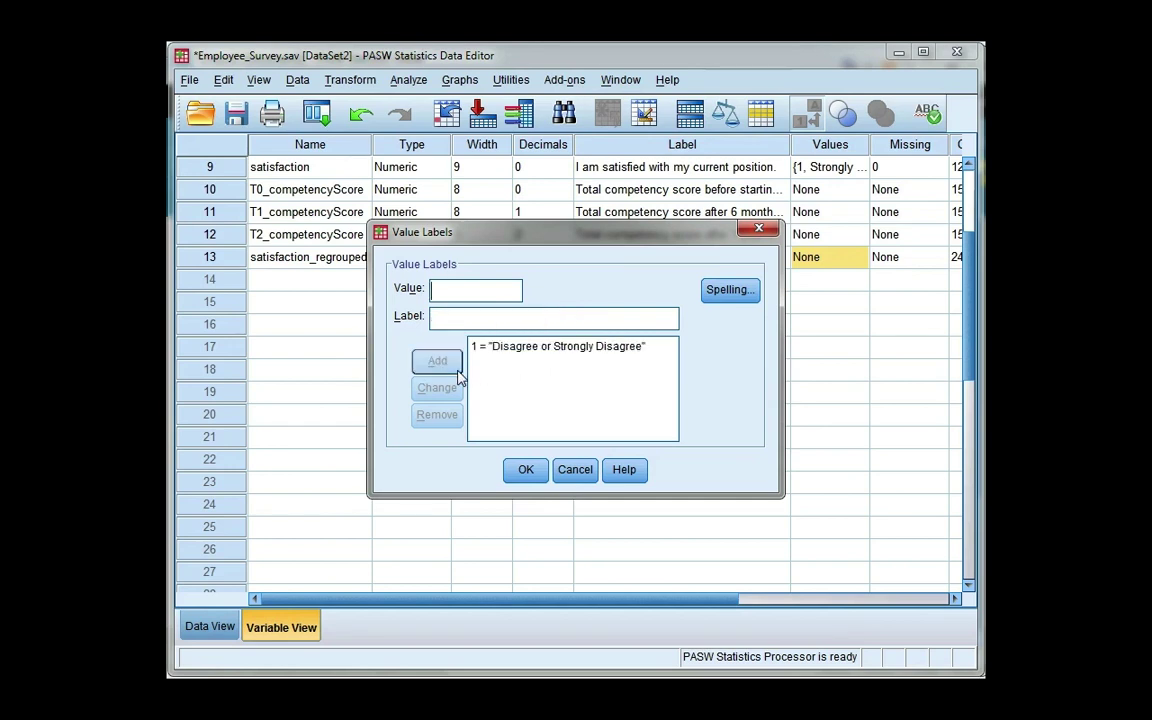
left_click(466, 292)
type("2")
left_click(464, 318)
type("Undecided")
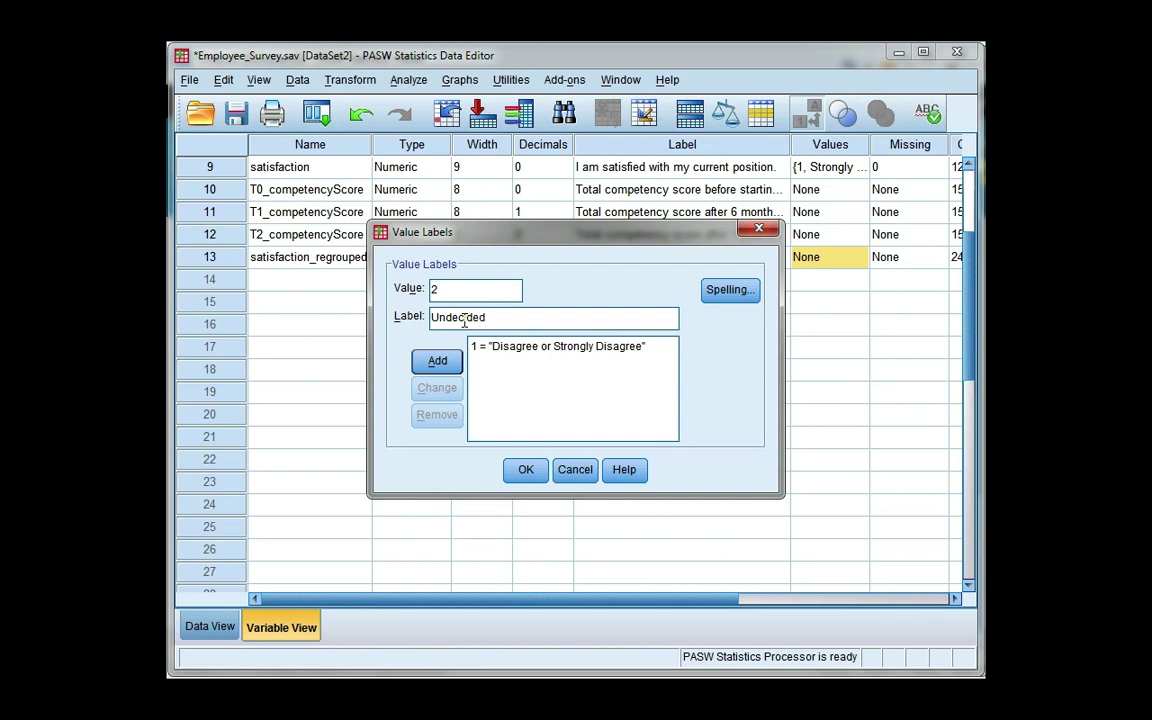
left_click(437, 361)
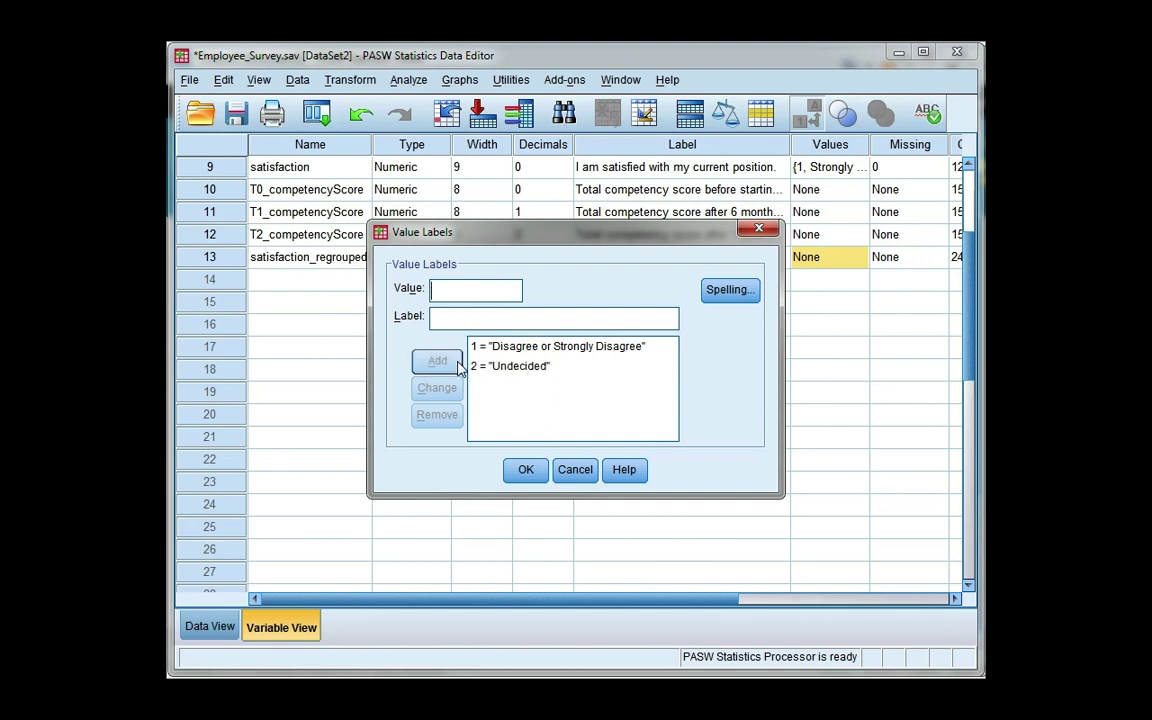
Add value label 3 = 'Agree or Strongly Agree' and confirm the three labels.
left_click(471, 293)
type("3")
left_click(471, 319)
type("A")
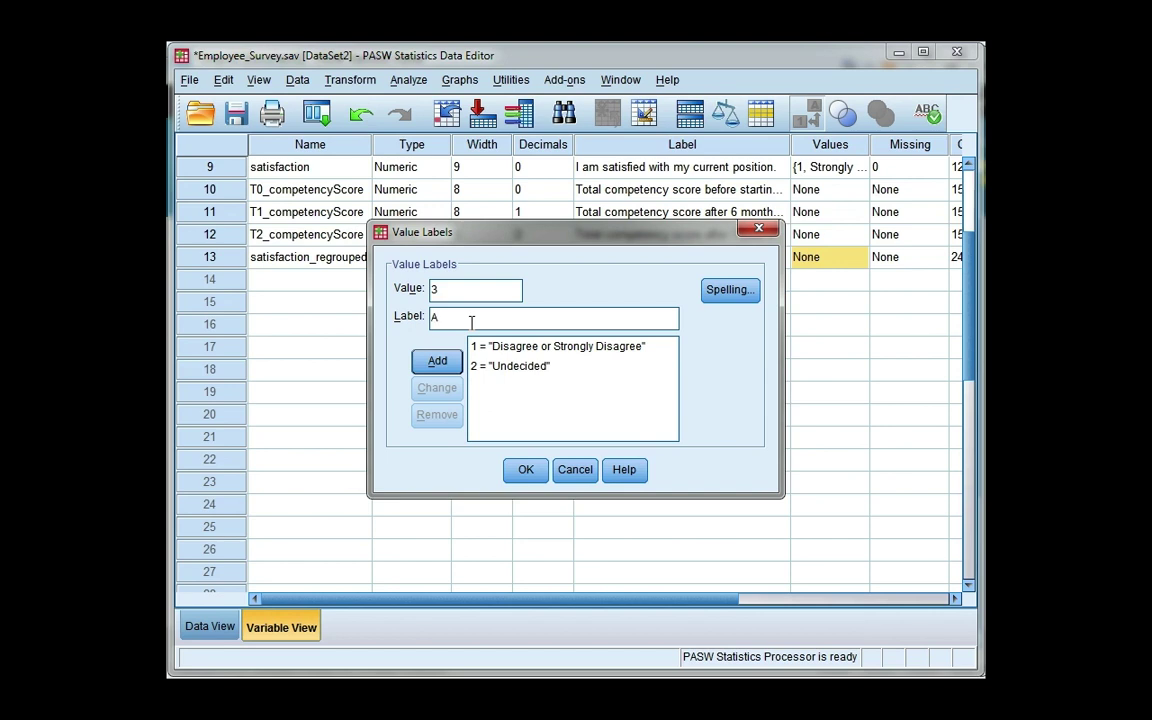
type("gree or Strongly Agree")
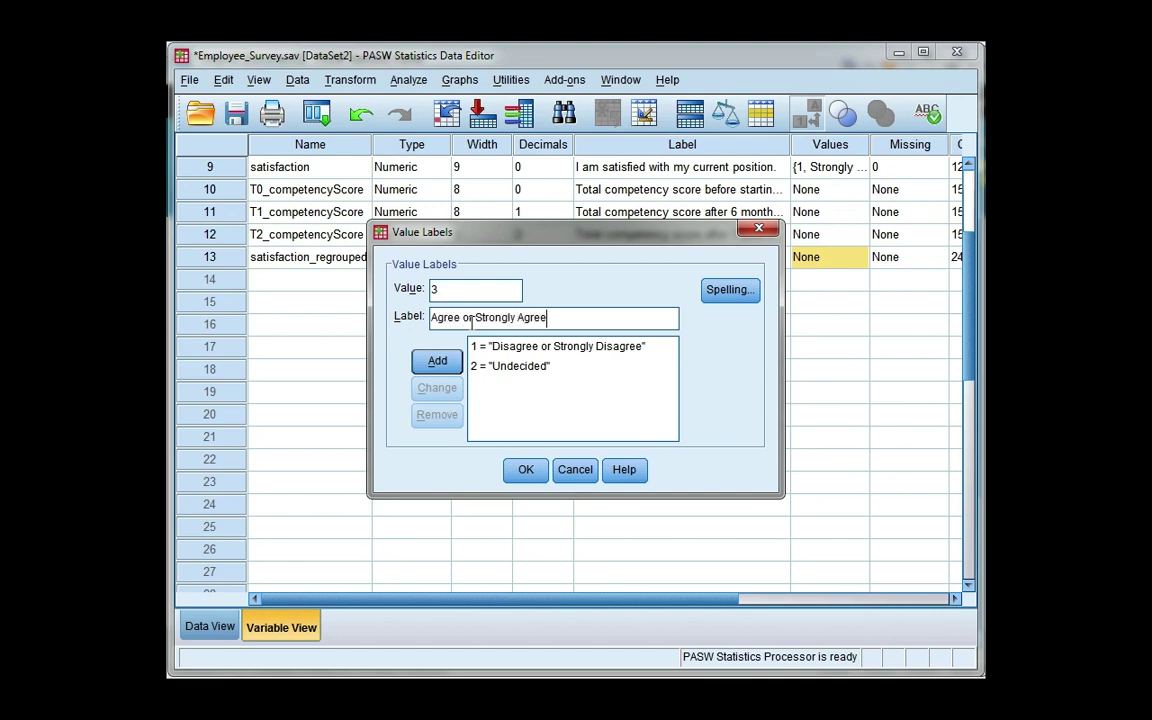
left_click(438, 362)
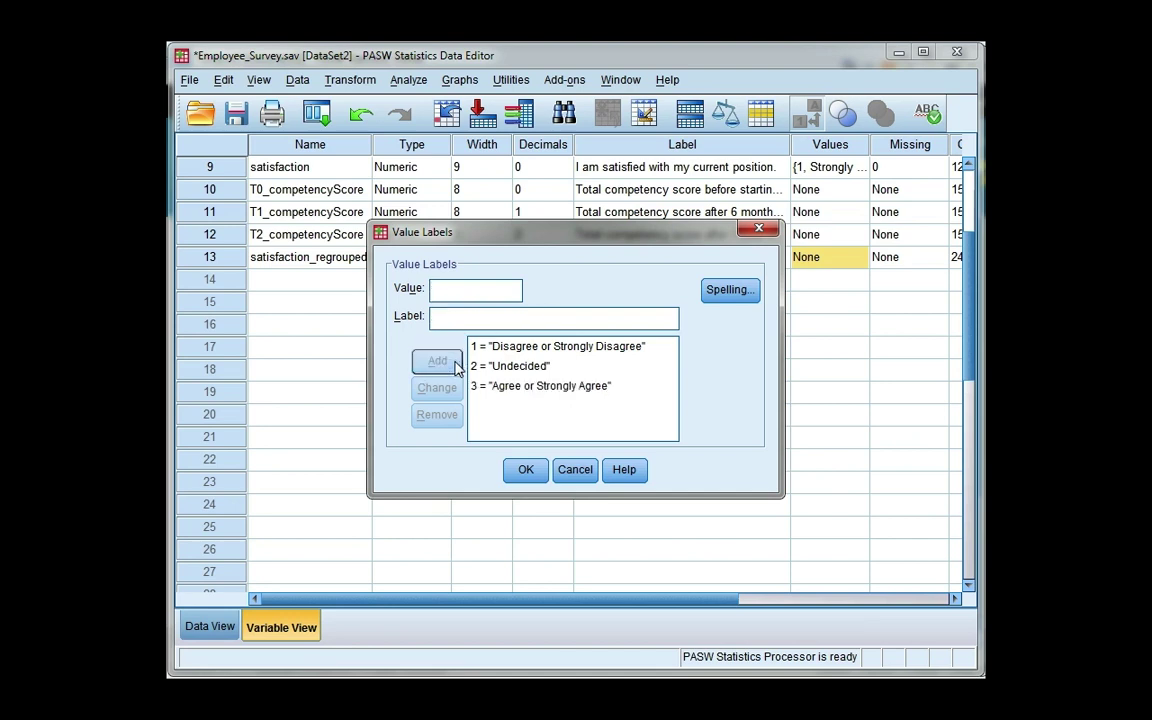
left_click(526, 470)
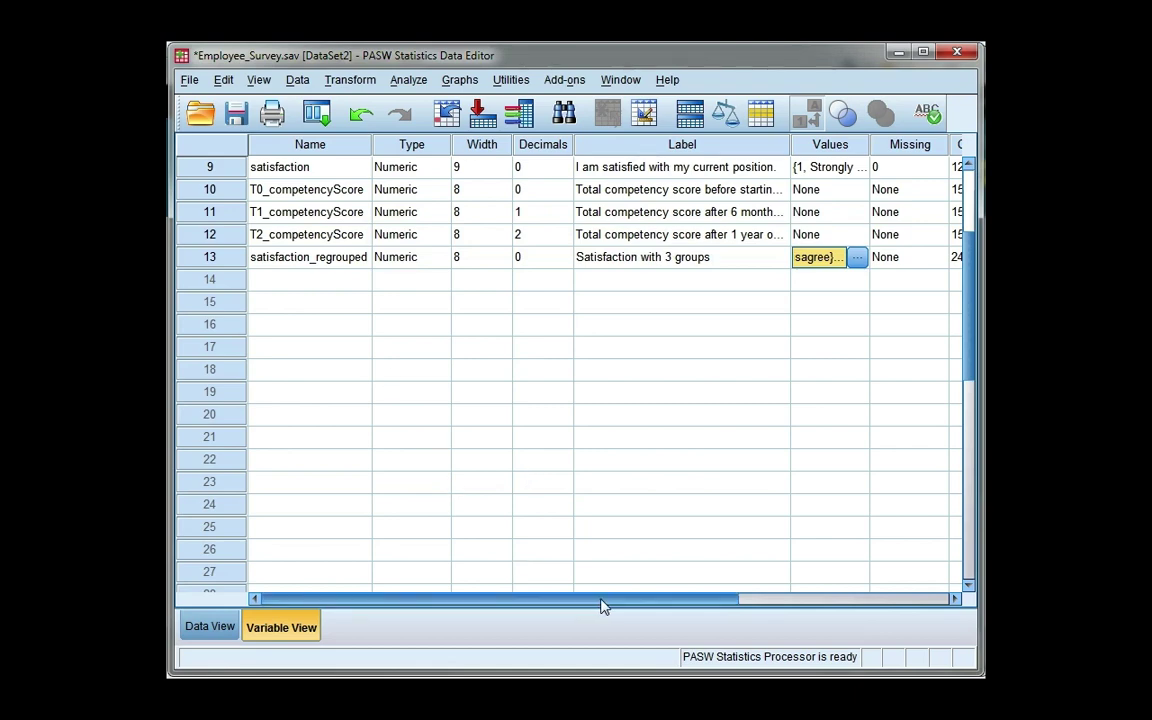
Set satisfaction_regrouped's Measure level to Ordinal.
left_click_drag(602, 600, 675, 615)
left_click_drag(724, 614, 774, 609)
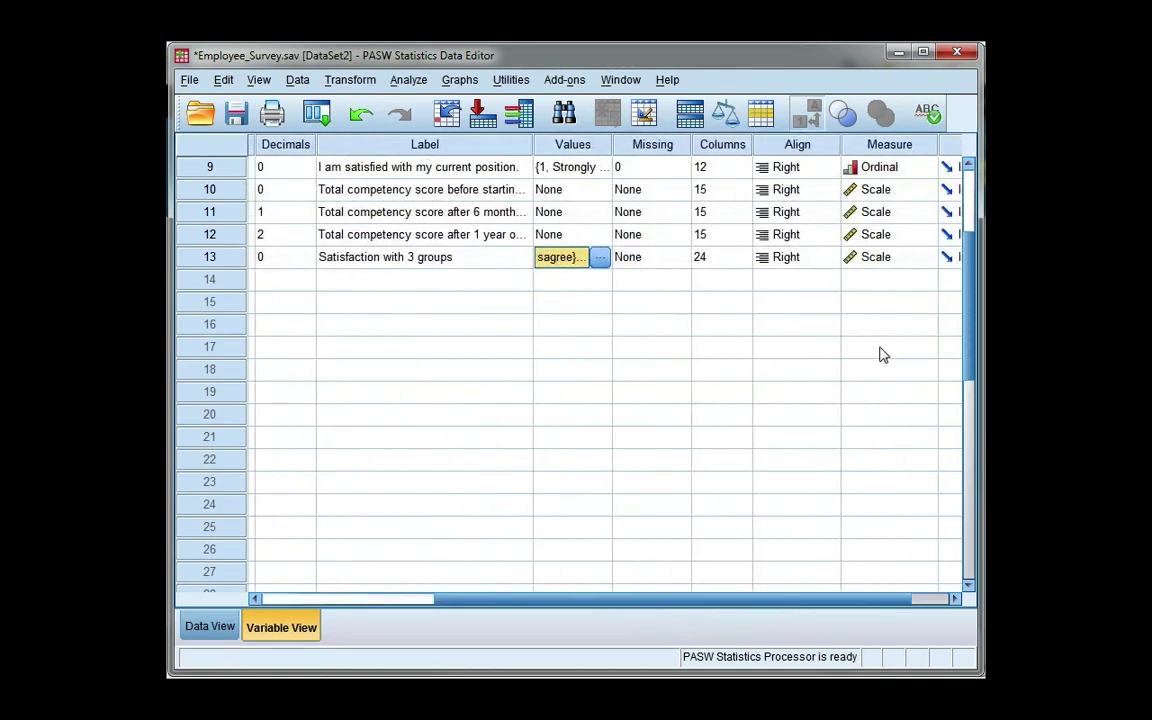
left_click(928, 258)
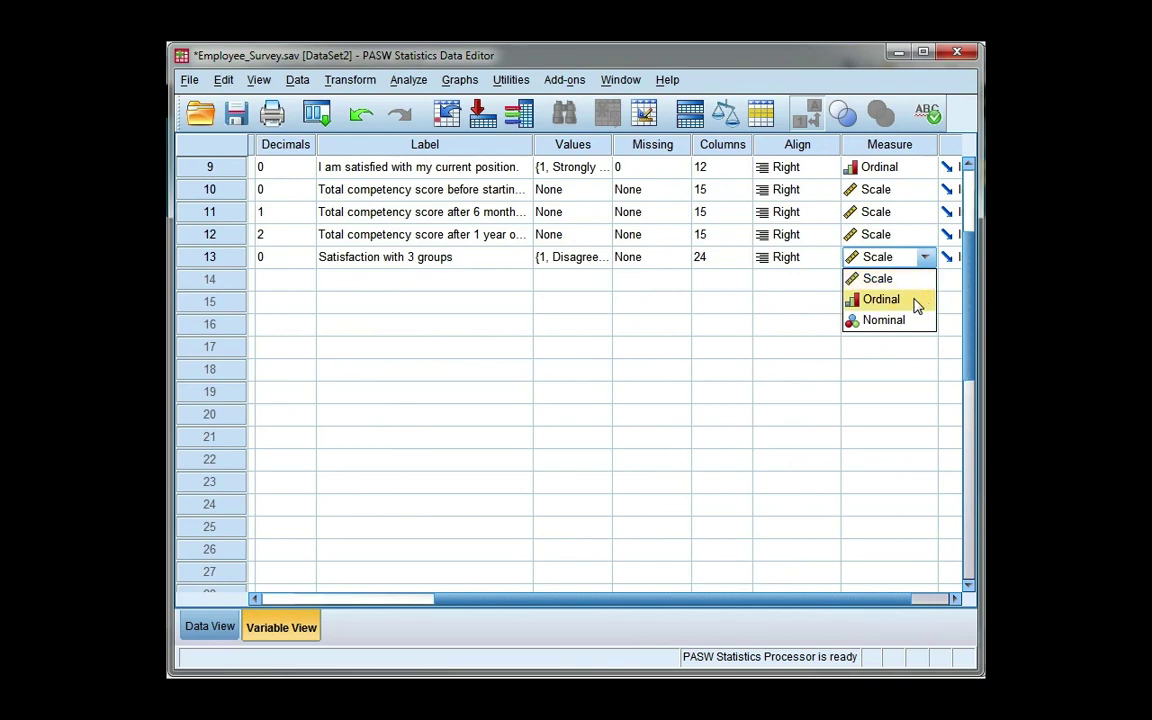
left_click(912, 300)
left_click_drag(850, 598, 699, 602)
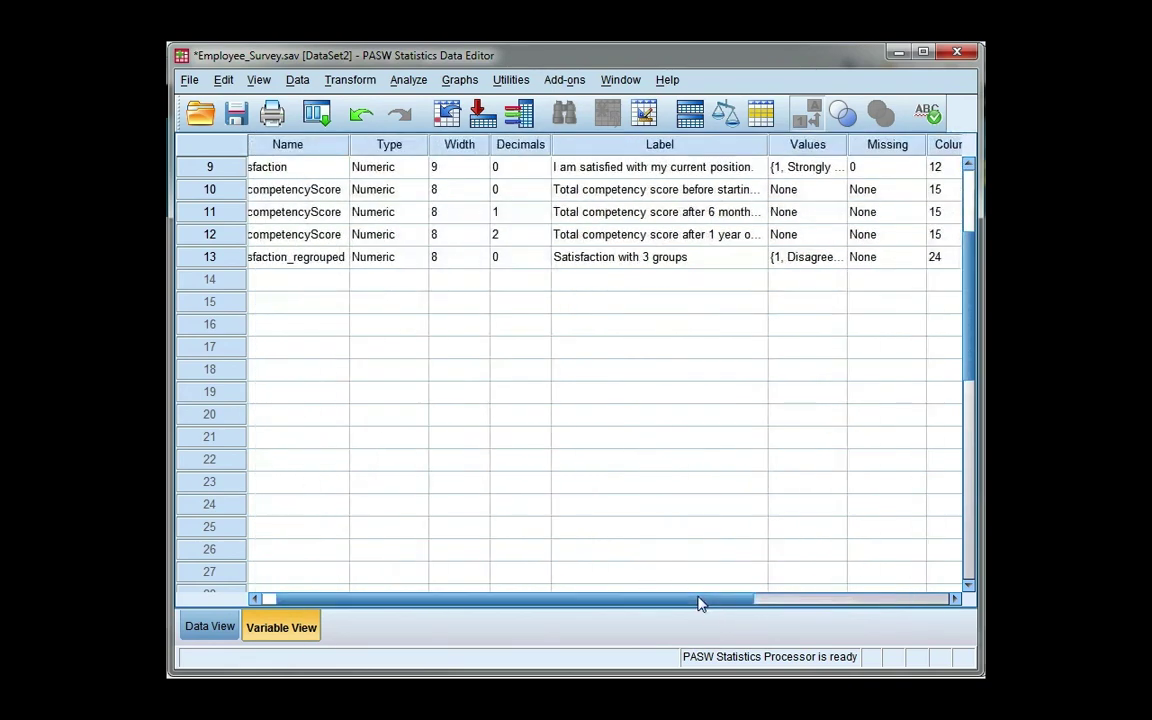
In Data View, move the satisfaction_regrouped column right after satisfaction.
double_click(210, 257)
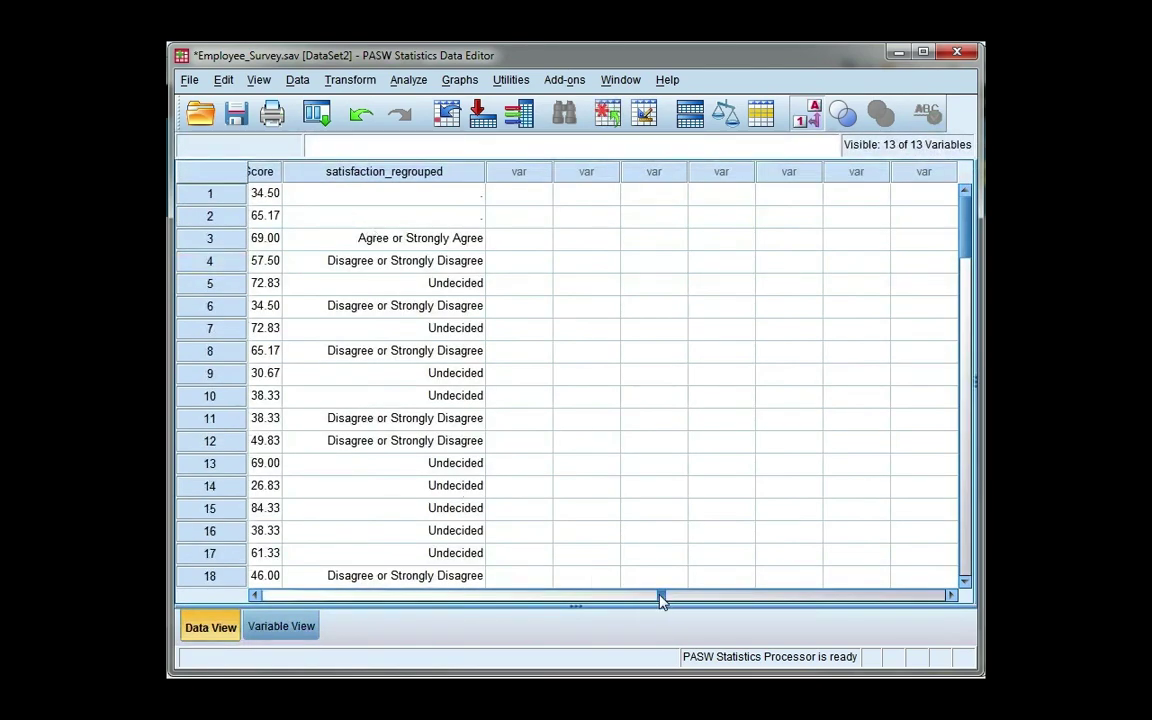
left_click_drag(660, 600, 655, 600)
left_click(760, 173)
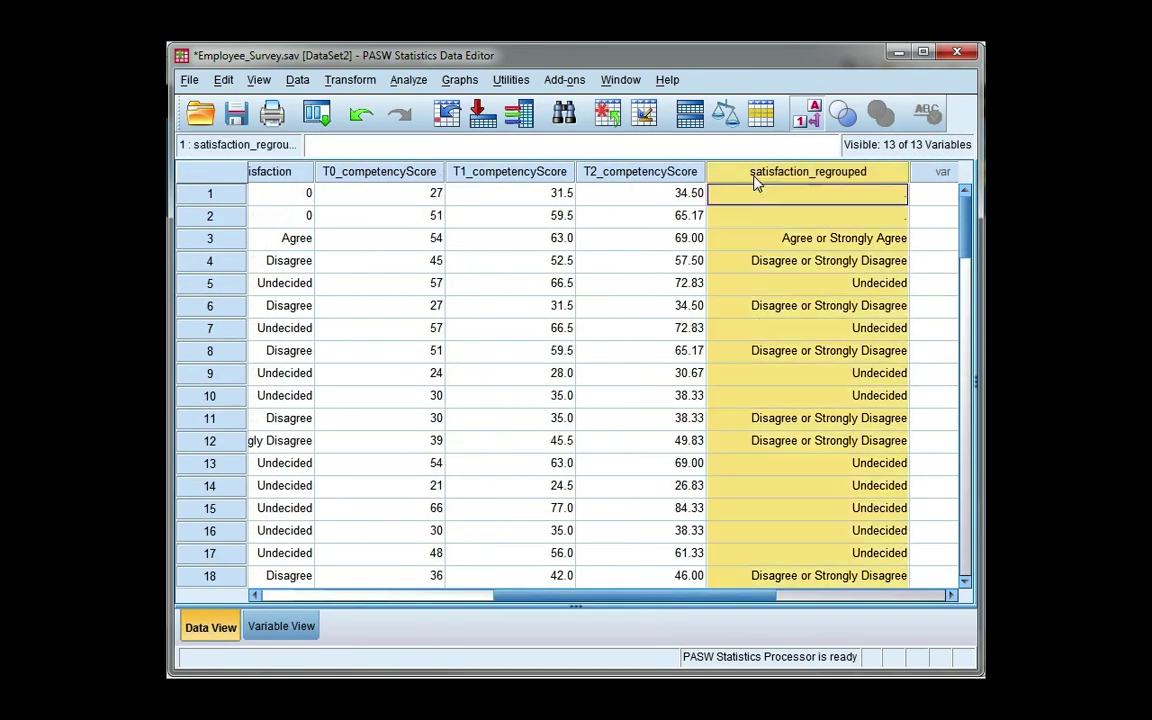
left_click_drag(761, 178, 380, 188)
left_click_drag(530, 599, 452, 600)
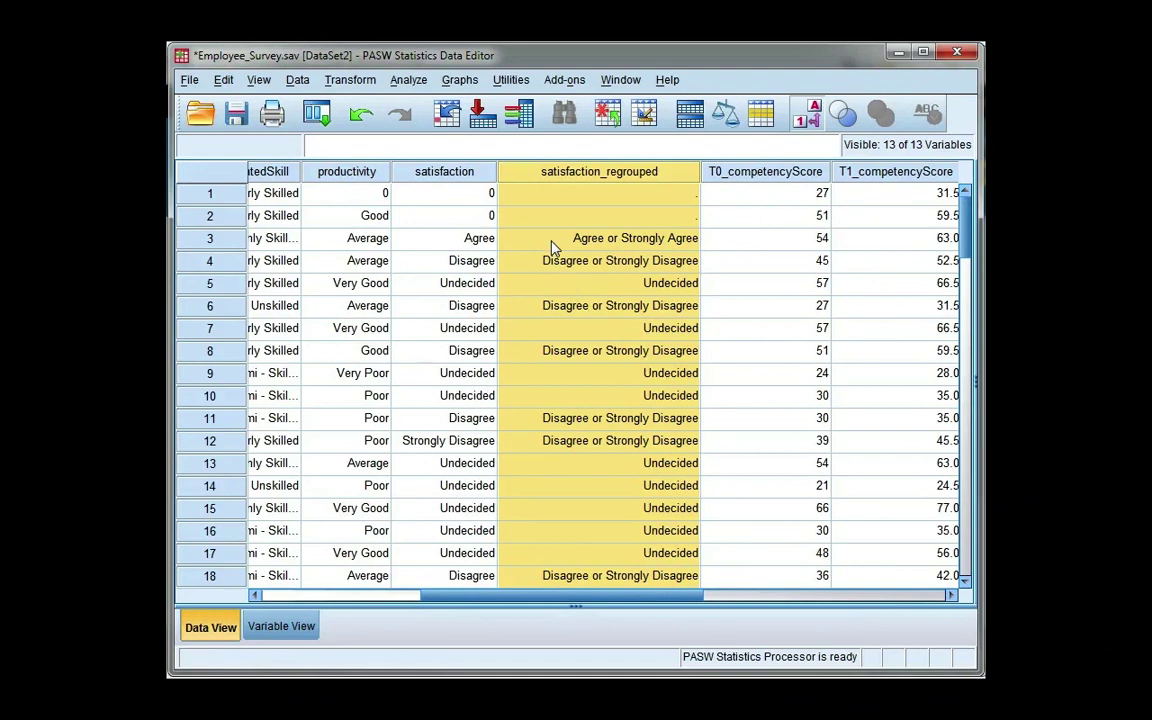
Check the recoded values in rows 3 and 4, toggling value labels off and on.
left_click(553, 240)
left_click(559, 261)
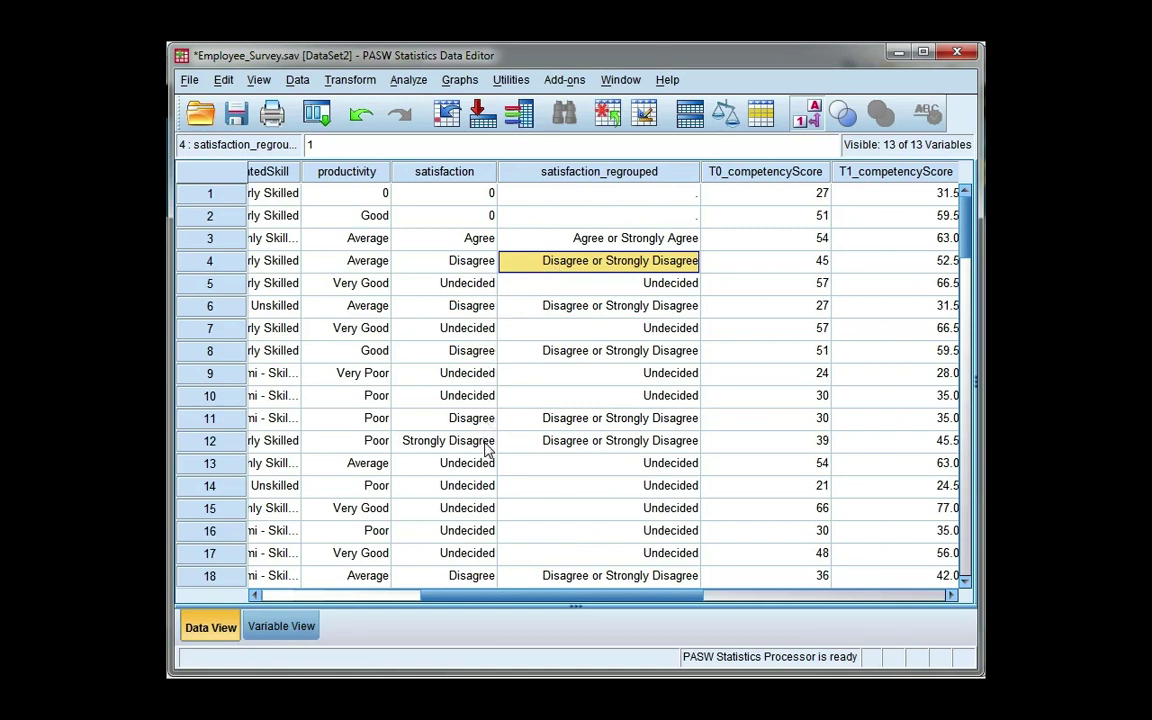
left_click(809, 116)
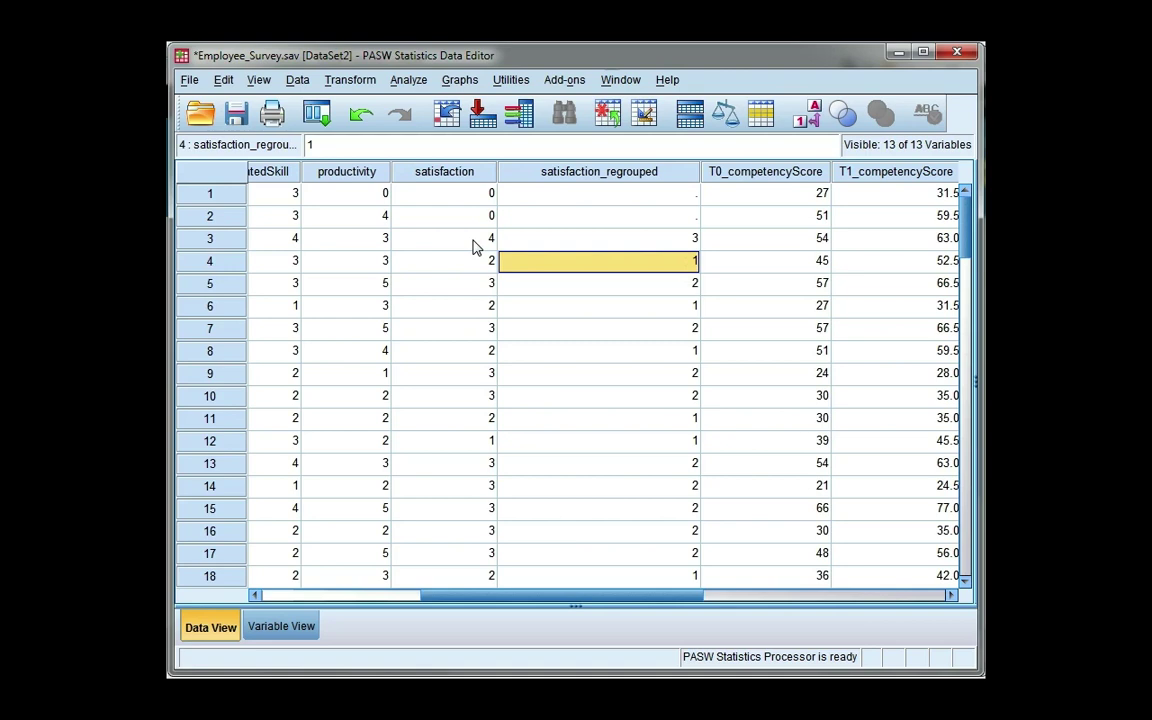
left_click(809, 116)
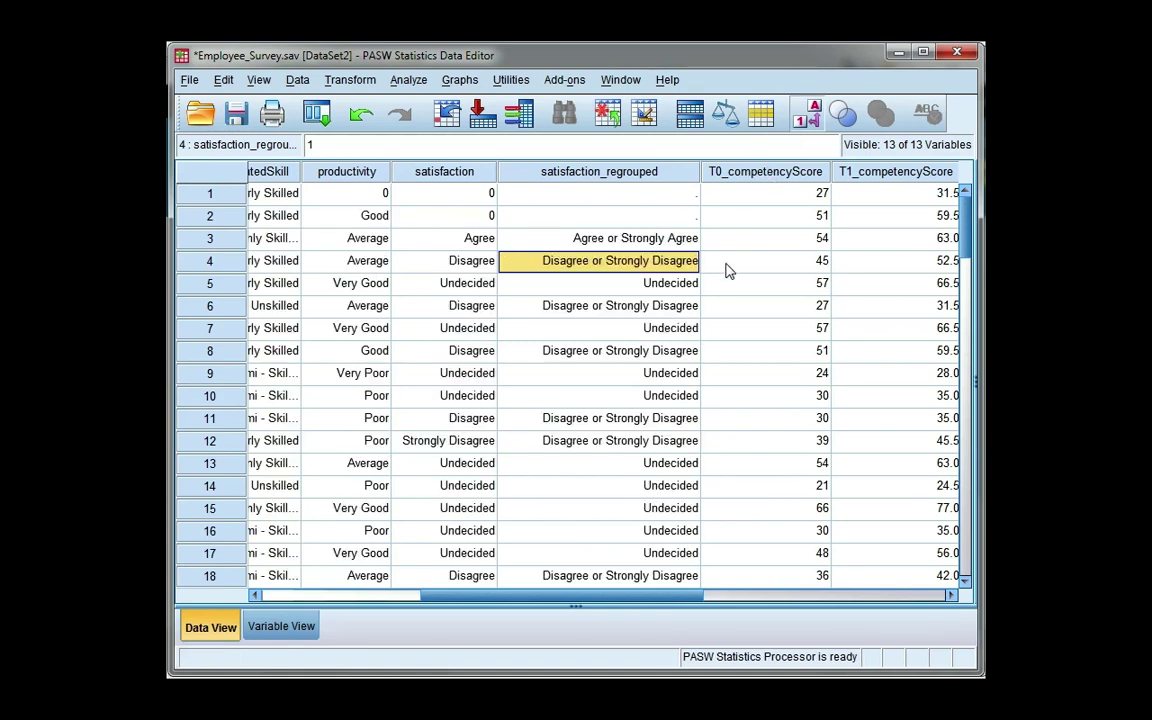